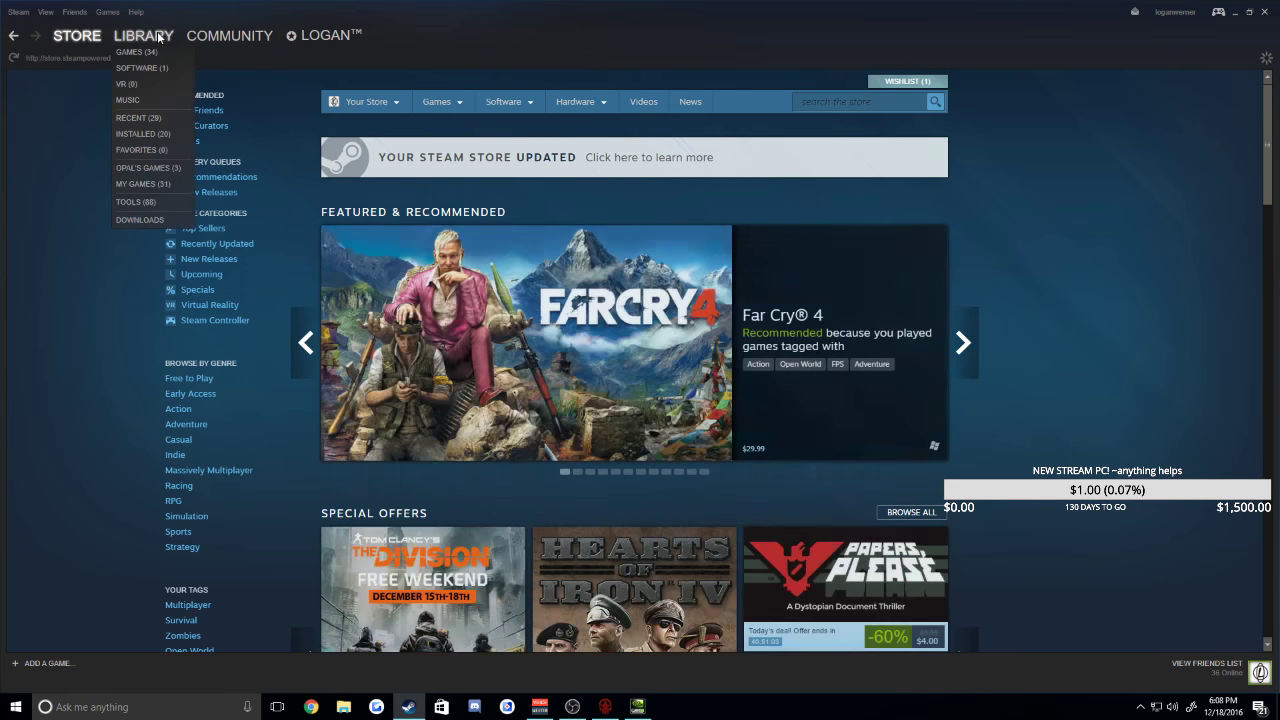
Open the Local Files section of H1Z1: King of the Kill's Properties from the Steam library
{"action": "left_click", "coordinate": [143, 35]}
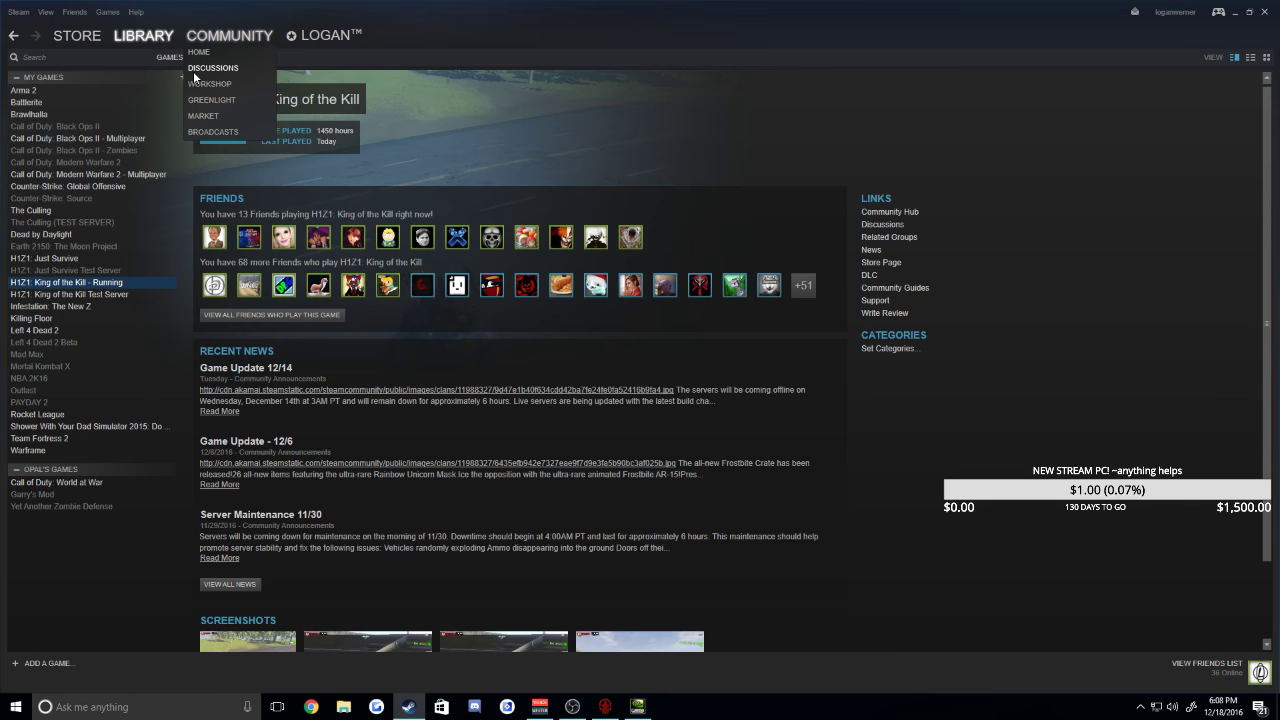
{"action": "right_click", "coordinate": [99, 285]}
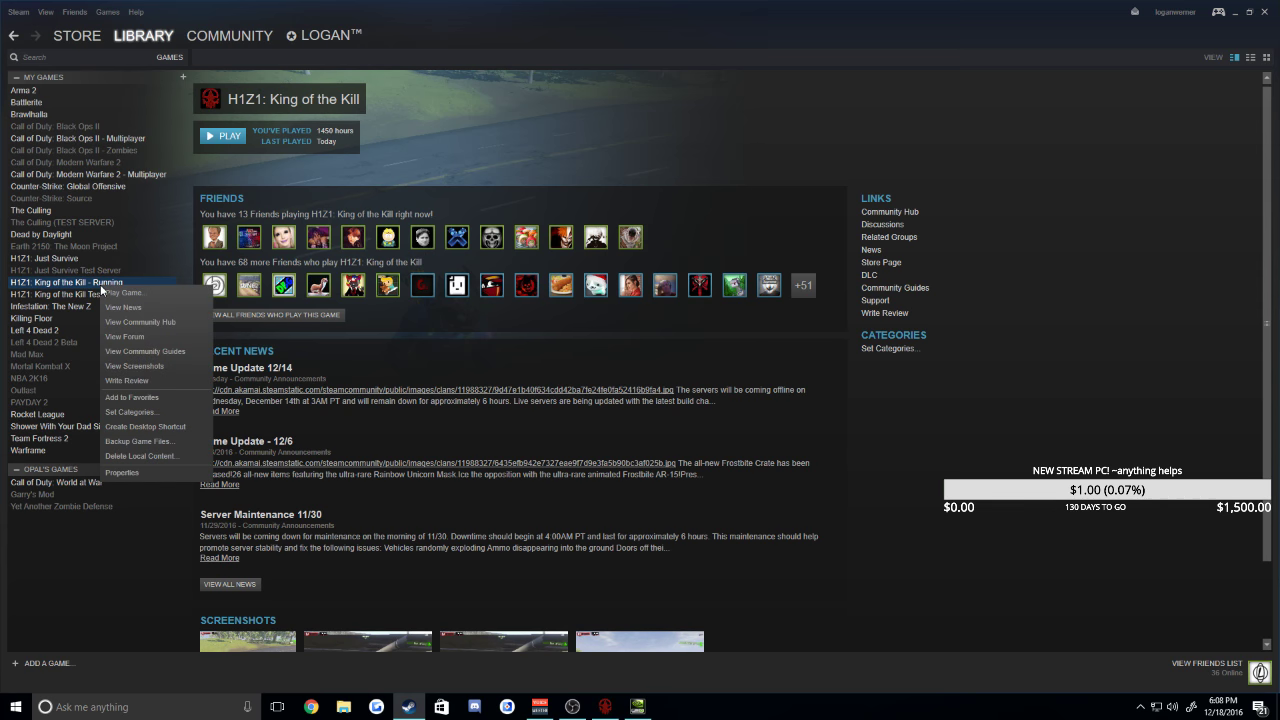
{"action": "left_click", "coordinate": [122, 473]}
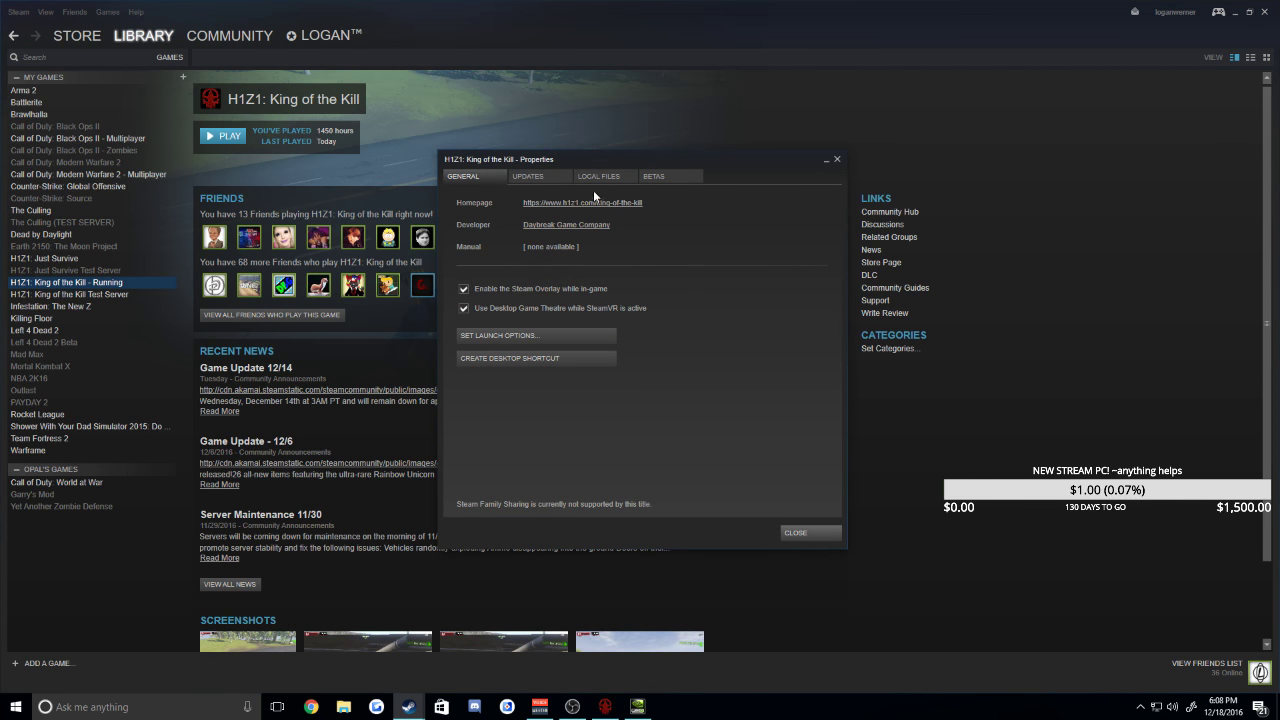
{"action": "left_click", "coordinate": [600, 176]}
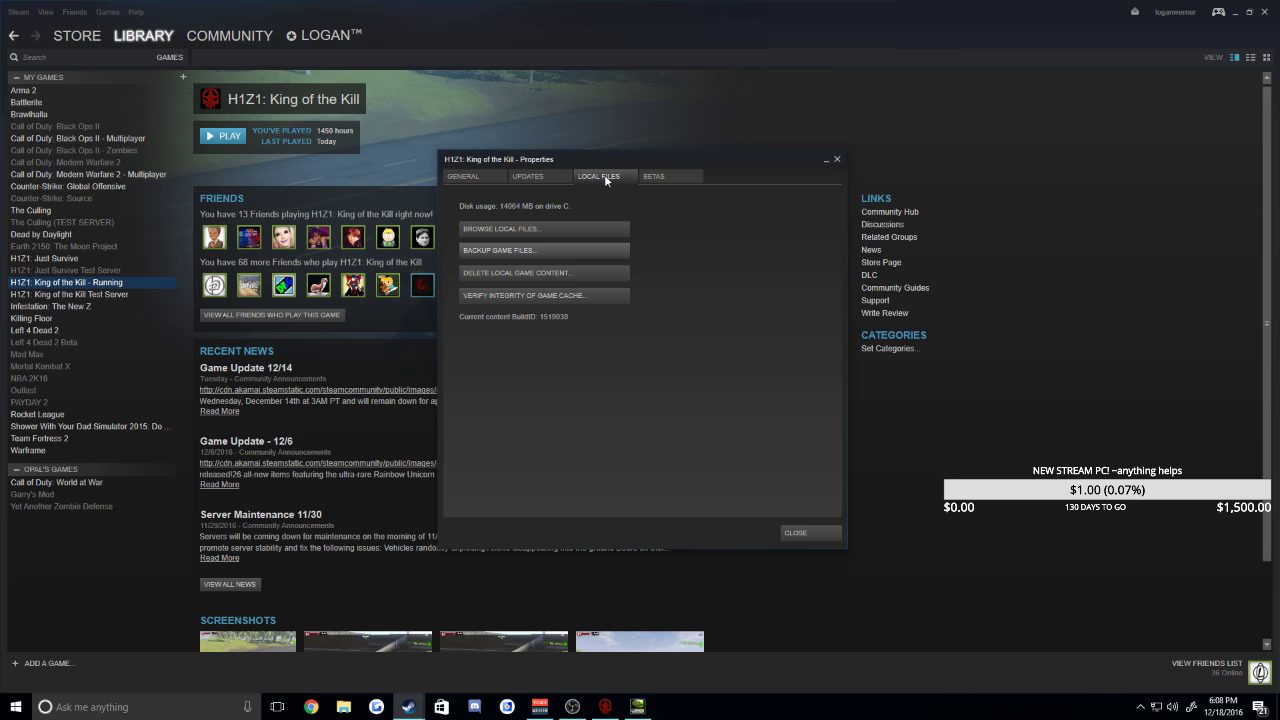
Browse H1Z1's local install folder and open UserOptions.ini in Notepad
{"action": "left_click", "coordinate": [569, 230]}
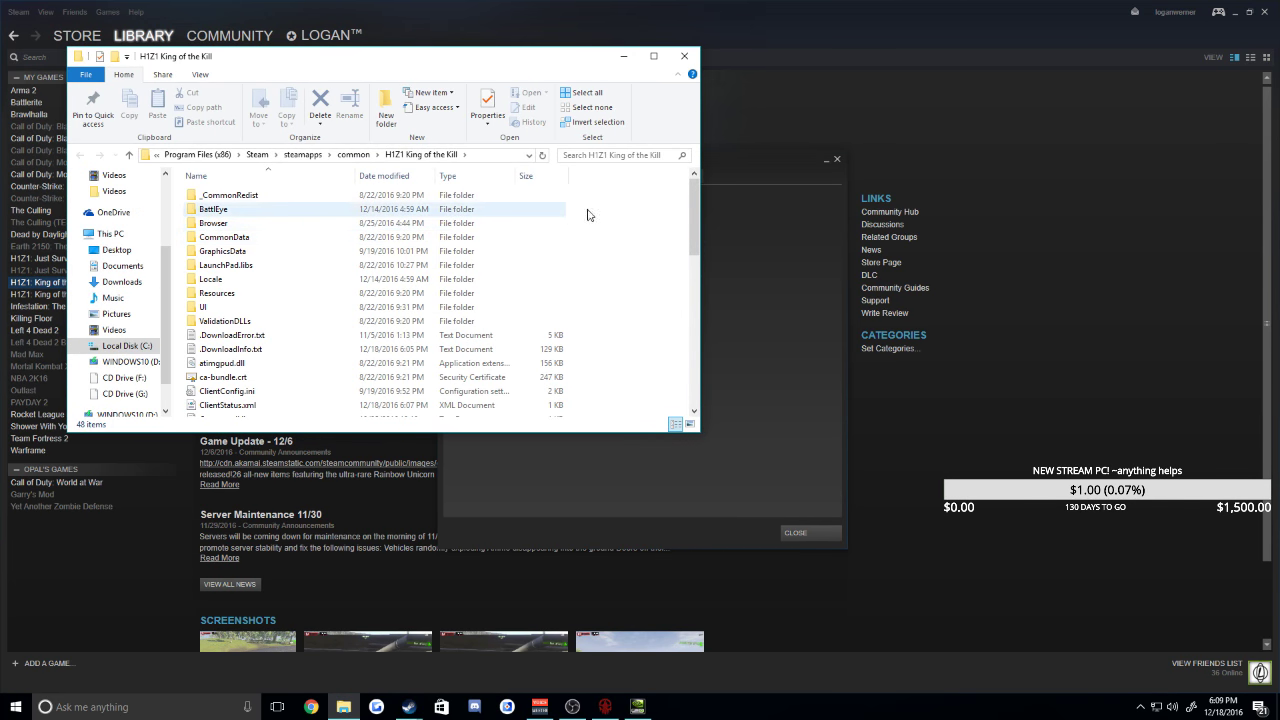
{"action": "left_click_drag", "start_coordinate": [688, 204], "coordinate": [690, 360]}
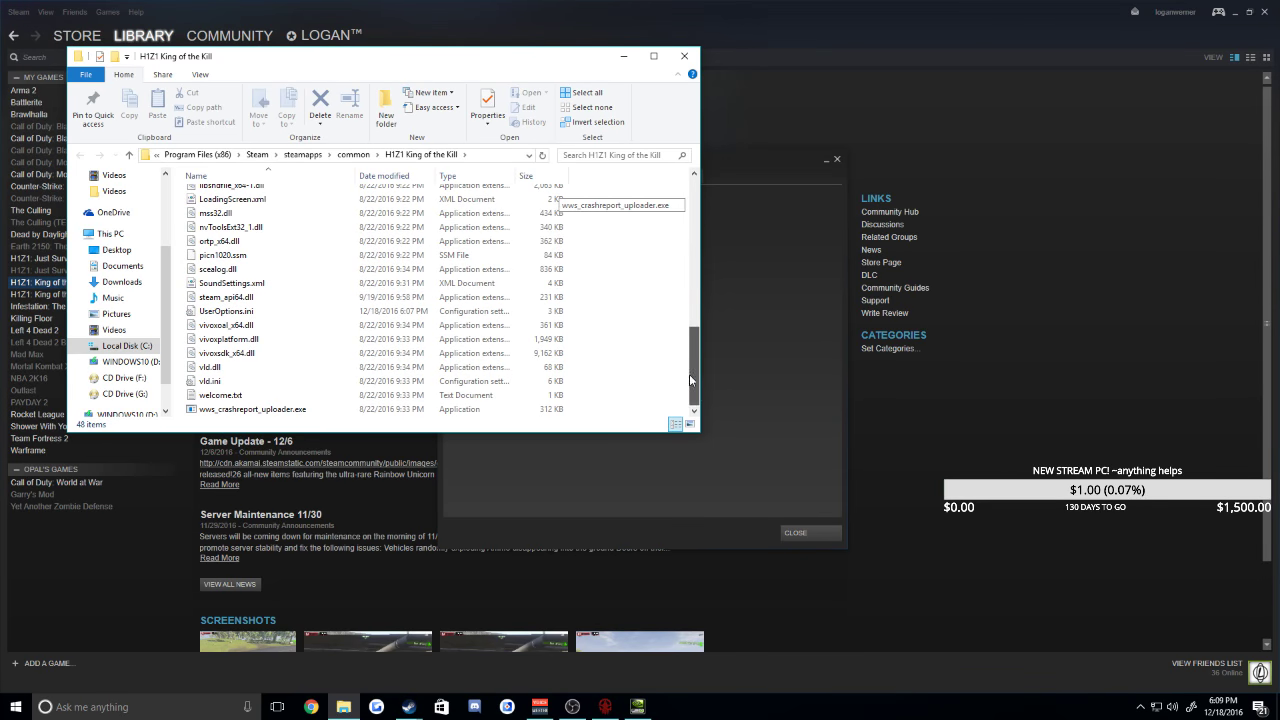
{"action": "double_click", "coordinate": [310, 314]}
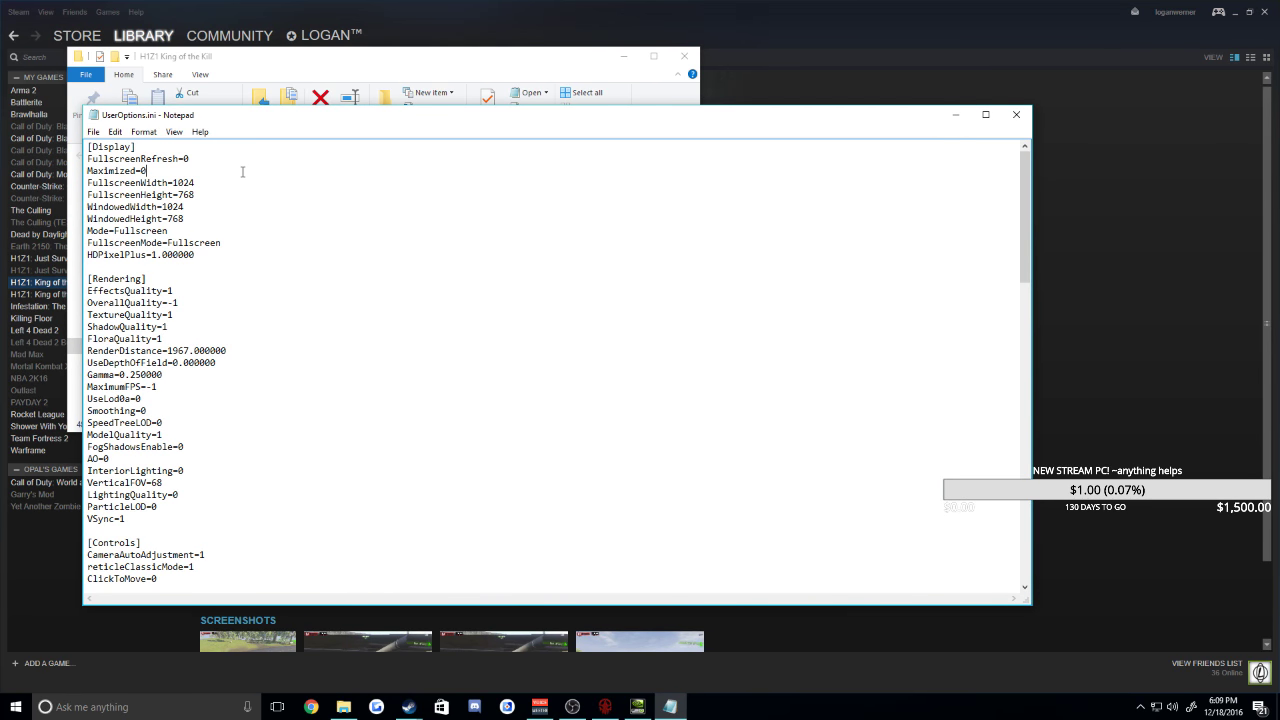
{"action": "left_click_drag", "start_coordinate": [242, 172], "coordinate": [84, 179]}
{"action": "left_click", "coordinate": [240, 182]}
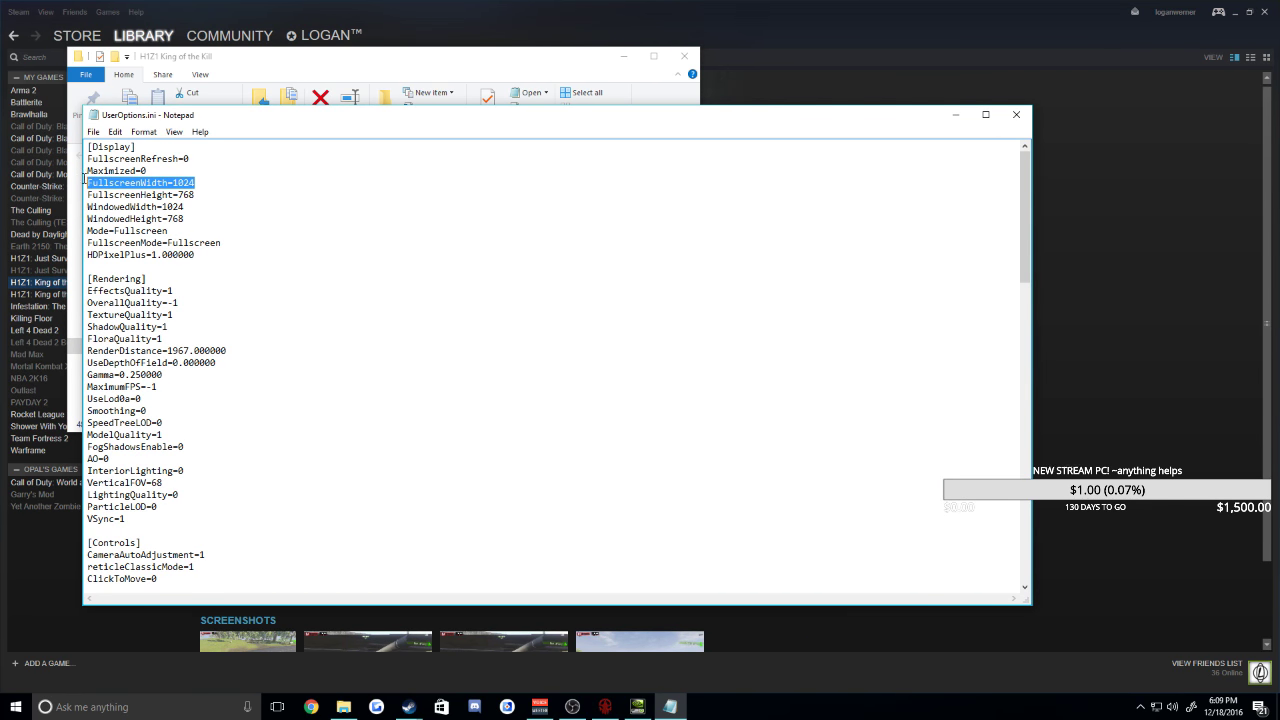
{"action": "left_click_drag", "start_coordinate": [214, 194], "coordinate": [86, 194]}
{"action": "left_click", "coordinate": [212, 194]}
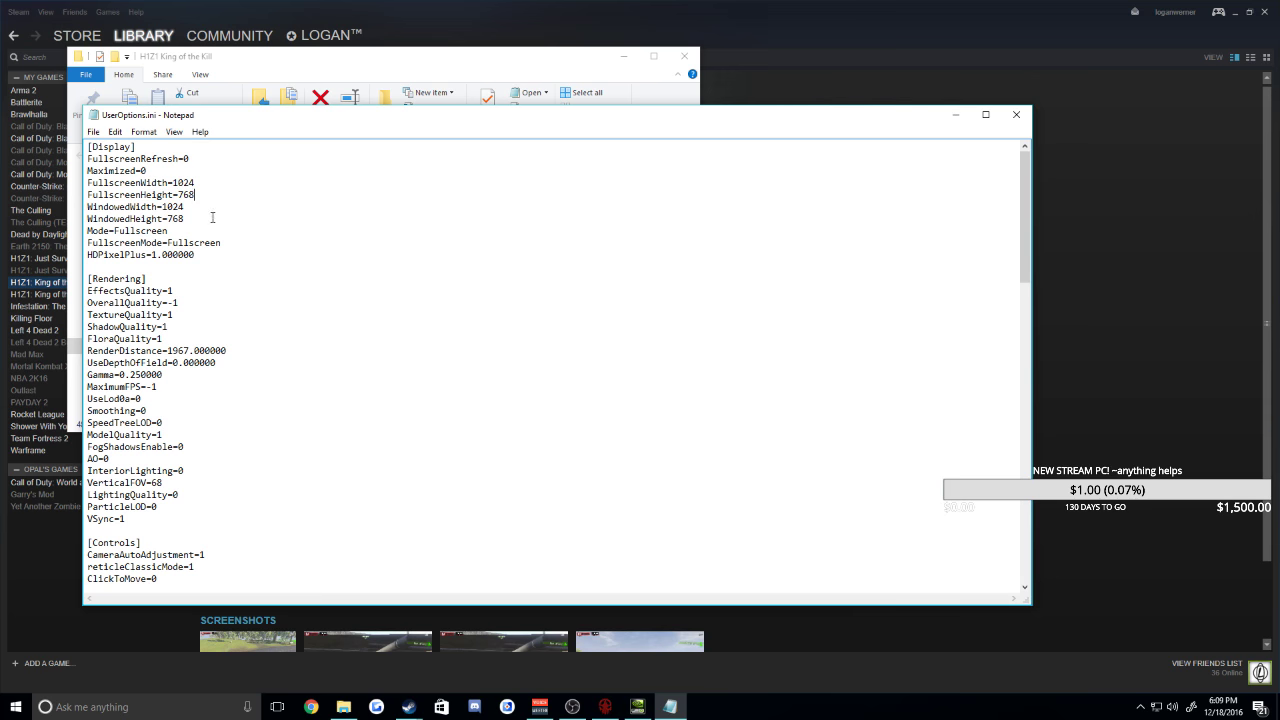
{"action": "mouse_move", "coordinate": [212, 217]}
{"action": "left_mouse_down"}
{"action": "mouse_move", "coordinate": [90, 206]}
{"action": "mouse_move", "coordinate": [222, 226]}
{"action": "left_mouse_up"}
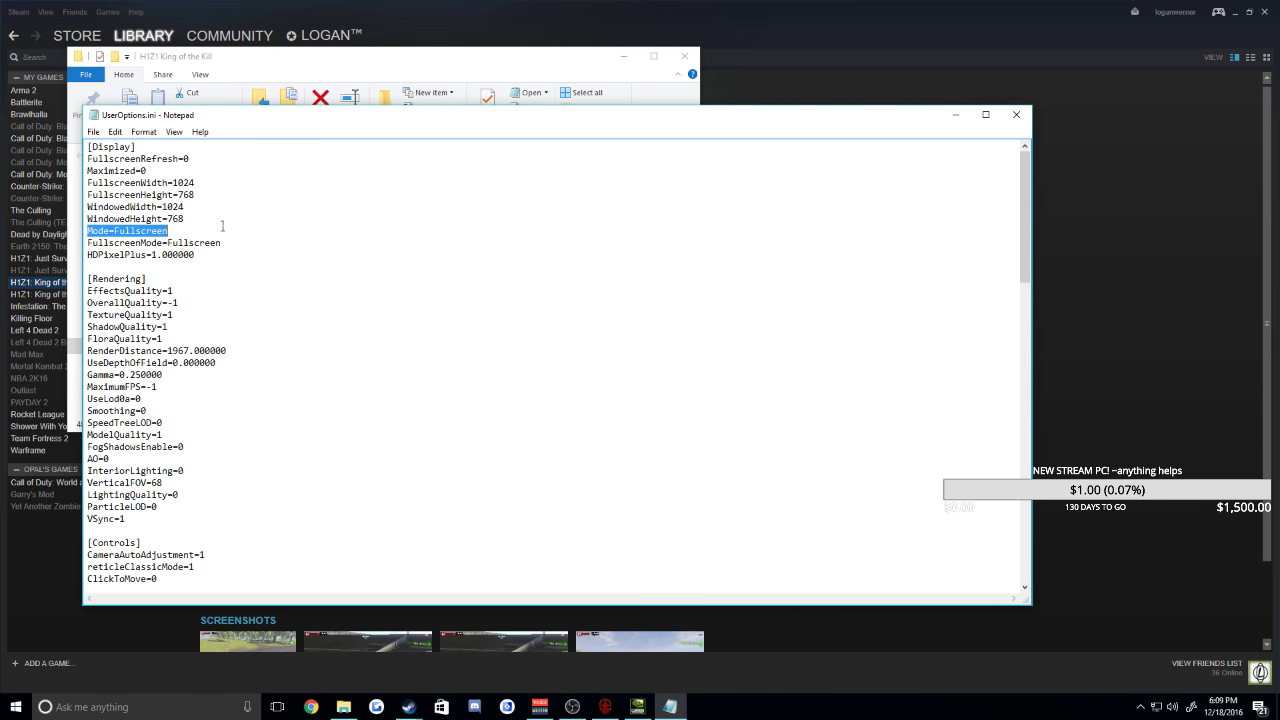
{"action": "left_click", "coordinate": [202, 216]}
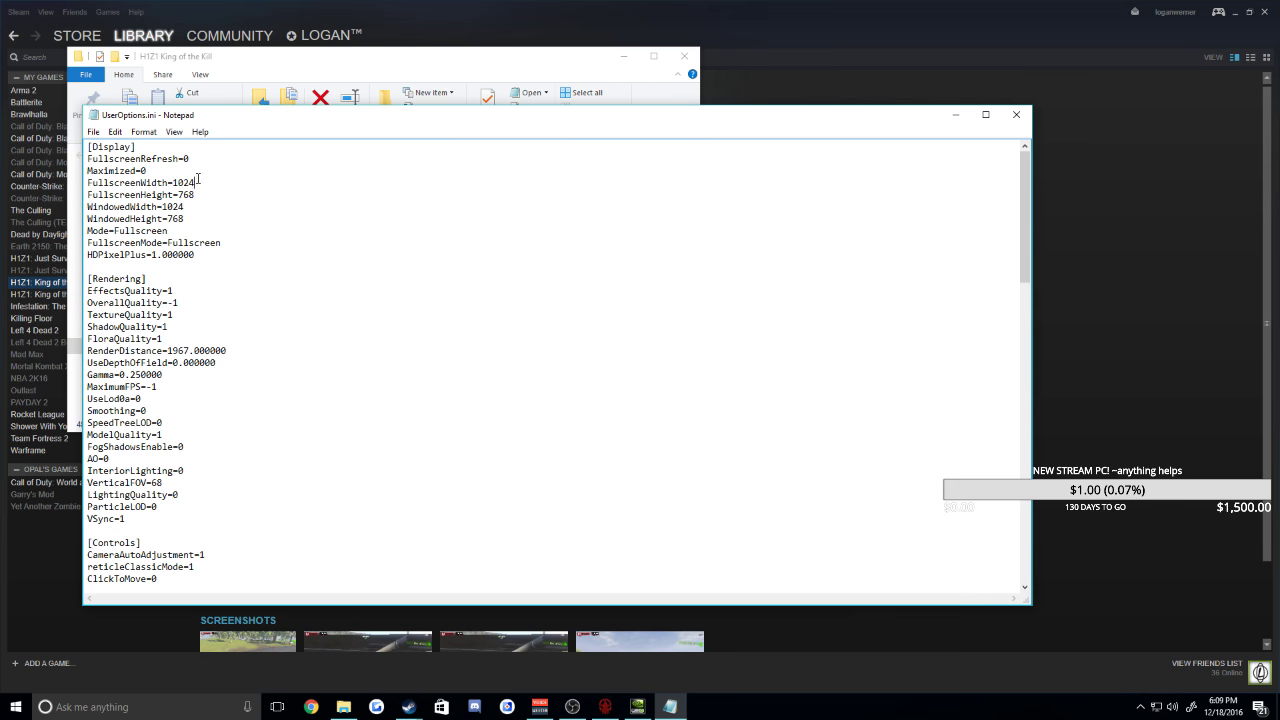
{"action": "left_click_drag", "start_coordinate": [198, 182], "coordinate": [88, 170]}
{"action": "left_click", "coordinate": [212, 195]}
{"action": "mouse_move", "coordinate": [196, 182]}
{"action": "left_mouse_down"}
{"action": "mouse_move", "coordinate": [169, 182]}
{"action": "mouse_move", "coordinate": [178, 195]}
{"action": "left_mouse_up"}
Review the UserOptions.ini rendering settings: EffectsQuality through FloraQuality, ModelQuality=1 and RenderDistance
{"action": "scroll", "coordinate": [248, 219], "scroll_direction": "down", "scroll_amount": 5}
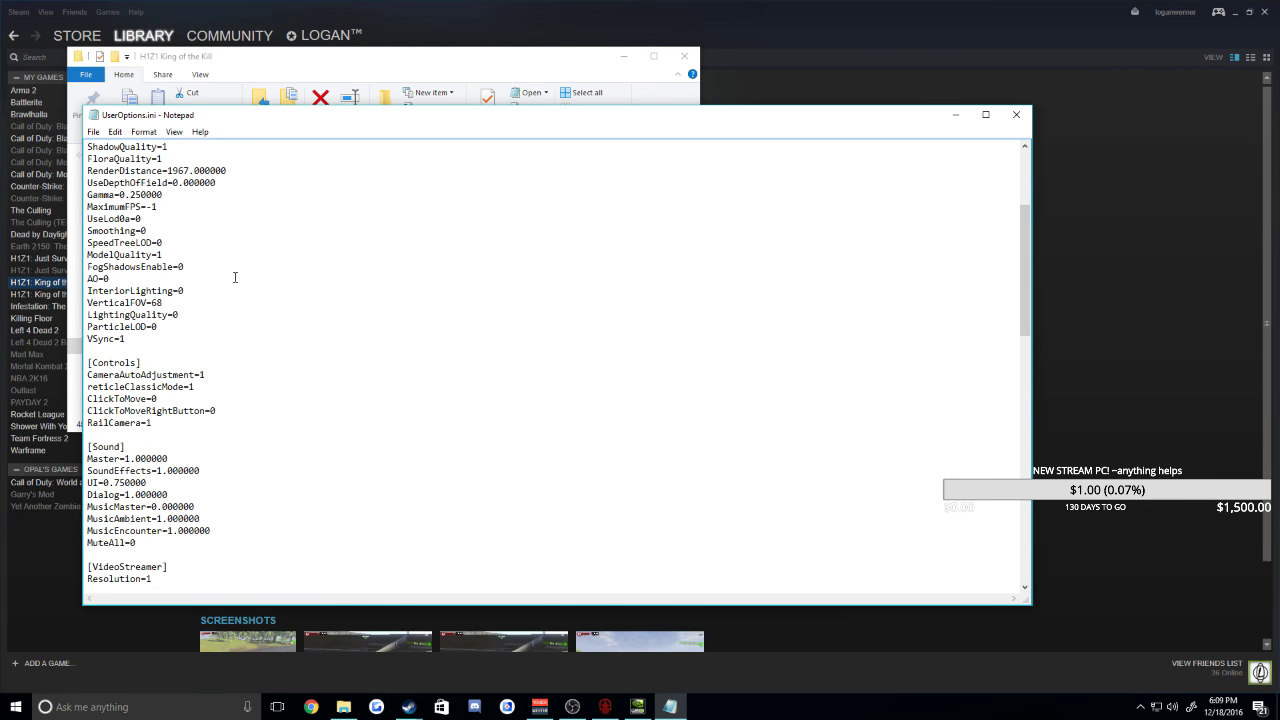
{"action": "scroll", "coordinate": [234, 277], "scroll_direction": "down", "scroll_amount": 8}
{"action": "scroll", "coordinate": [229, 303], "scroll_direction": "up", "scroll_amount": 11}
{"action": "scroll", "coordinate": [235, 308], "scroll_direction": "up", "scroll_amount": 2}
{"action": "scroll", "coordinate": [220, 296], "scroll_direction": "down", "scroll_amount": 1}
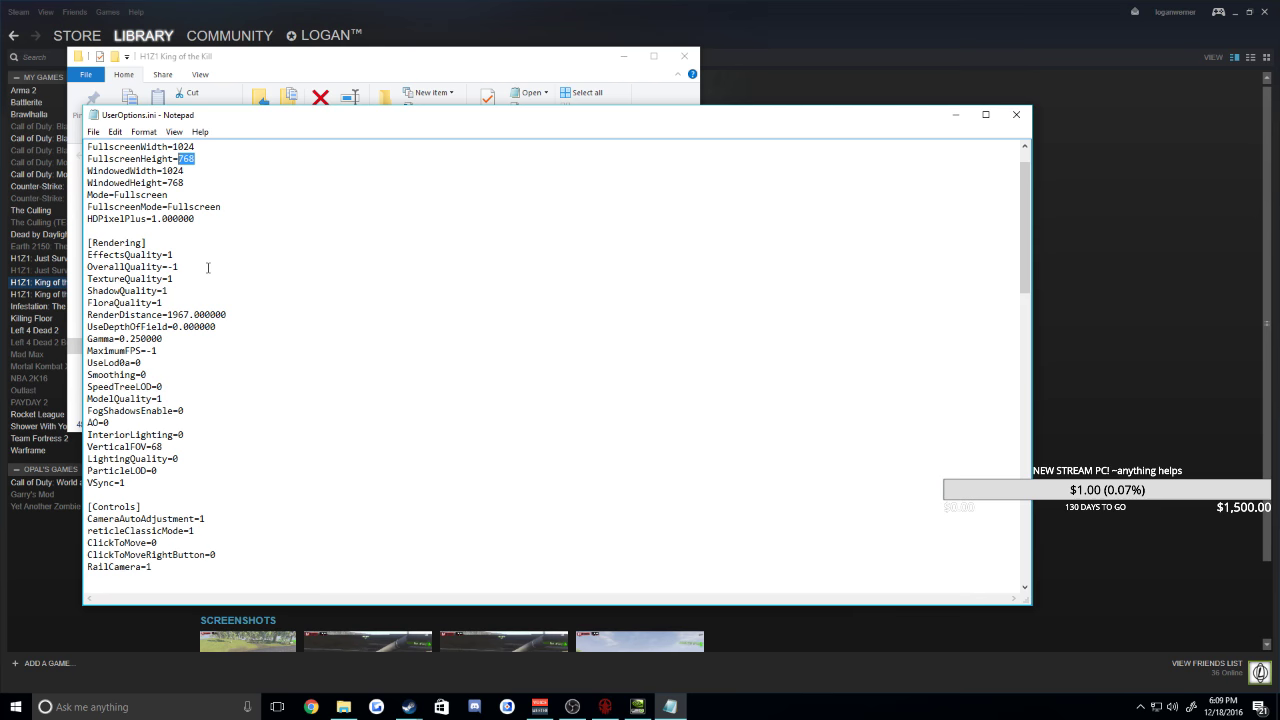
{"action": "left_click_drag", "start_coordinate": [87, 266], "coordinate": [130, 290]}
{"action": "left_click_drag", "start_coordinate": [183, 245], "coordinate": [163, 302]}
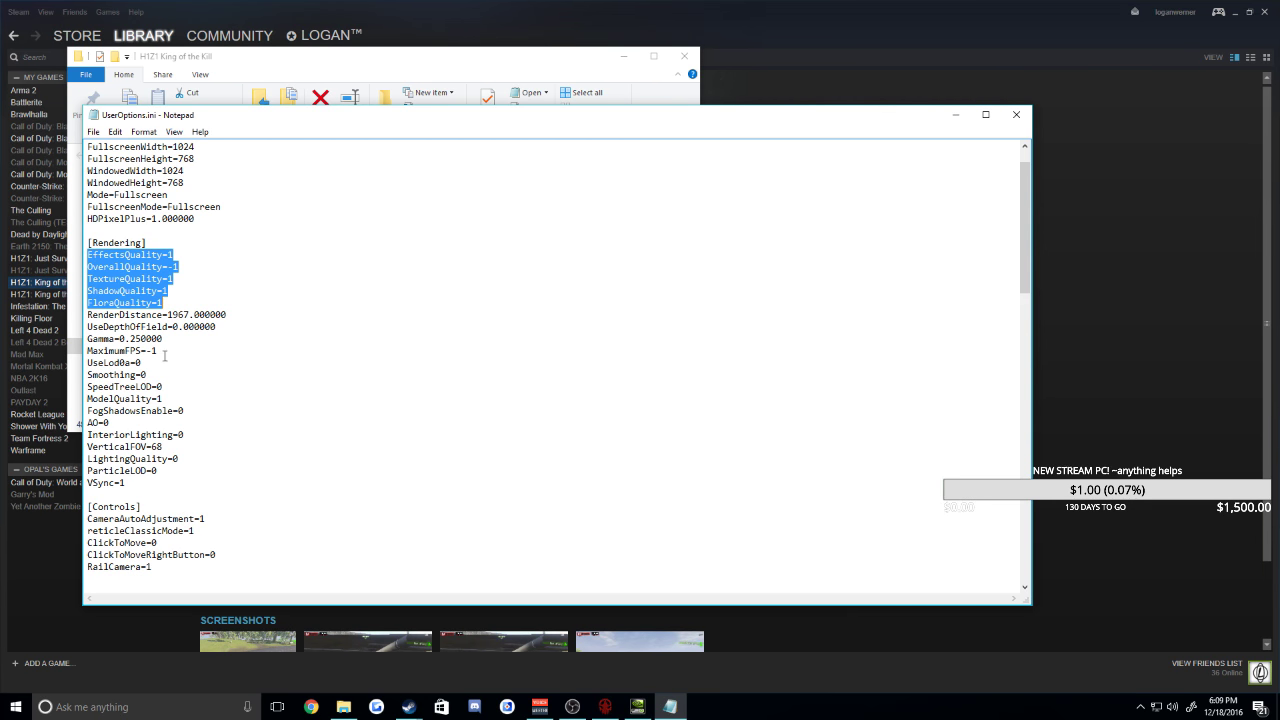
{"action": "left_click_drag", "start_coordinate": [162, 398], "coordinate": [79, 401]}
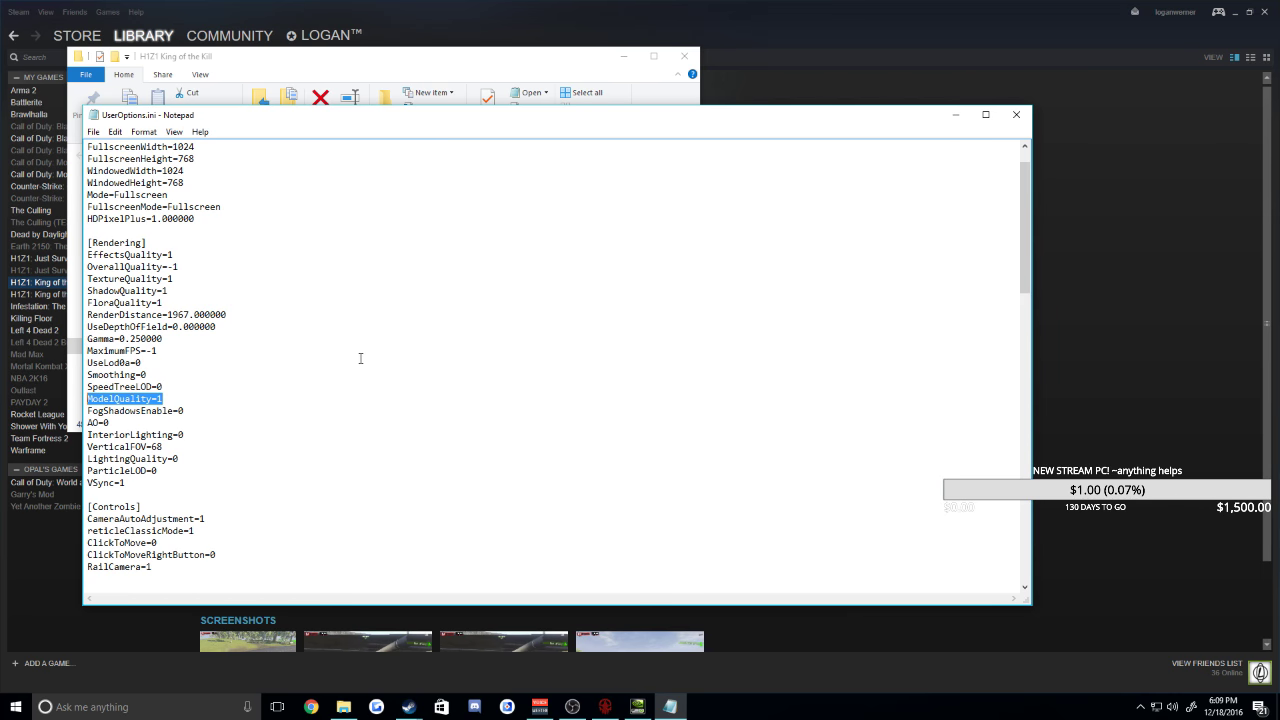
{"action": "left_click", "coordinate": [177, 403]}
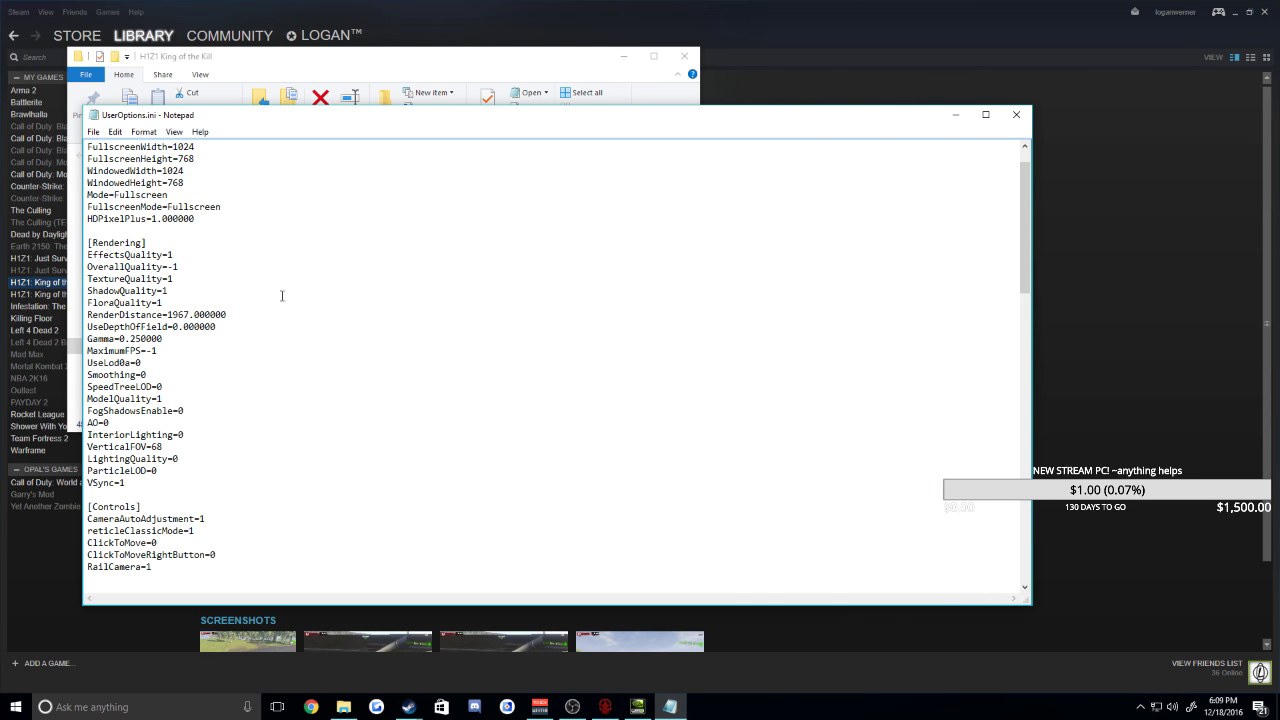
{"action": "left_click_drag", "start_coordinate": [282, 296], "coordinate": [354, 331]}
{"action": "left_click", "coordinate": [366, 314]}
{"action": "left_click_drag", "start_coordinate": [363, 248], "coordinate": [262, 364]}
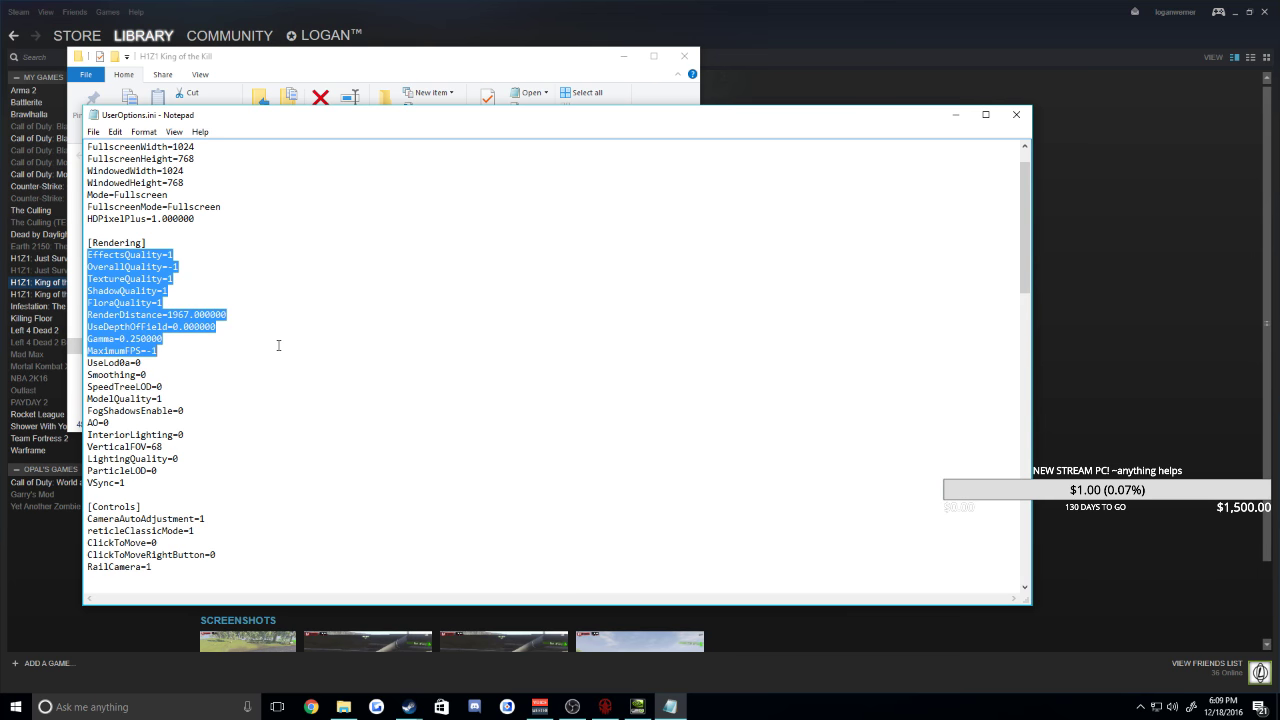
{"action": "left_click", "coordinate": [276, 343]}
{"action": "scroll", "coordinate": [284, 335], "scroll_direction": "down", "scroll_amount": 9}
{"action": "scroll", "coordinate": [294, 326], "scroll_direction": "down", "scroll_amount": 4}
{"action": "scroll", "coordinate": [296, 324], "scroll_direction": "up", "scroll_amount": 7}
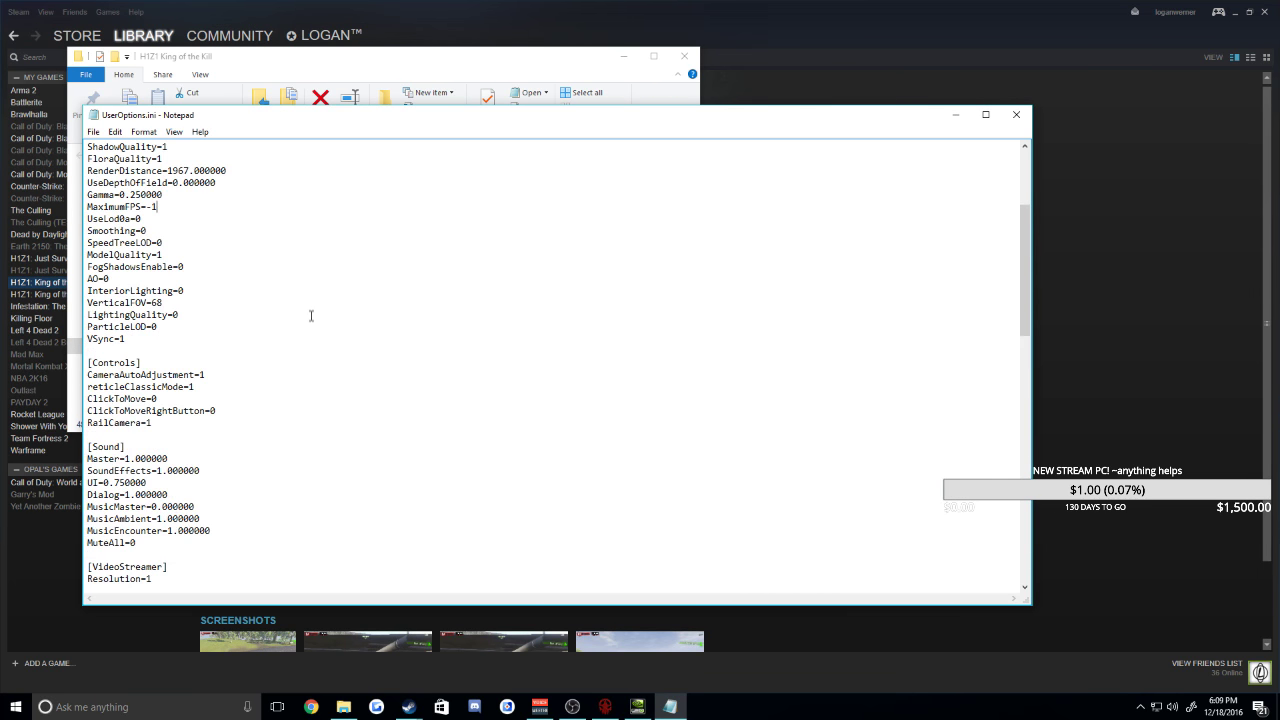
{"action": "scroll", "coordinate": [311, 314], "scroll_direction": "up", "scroll_amount": 8}
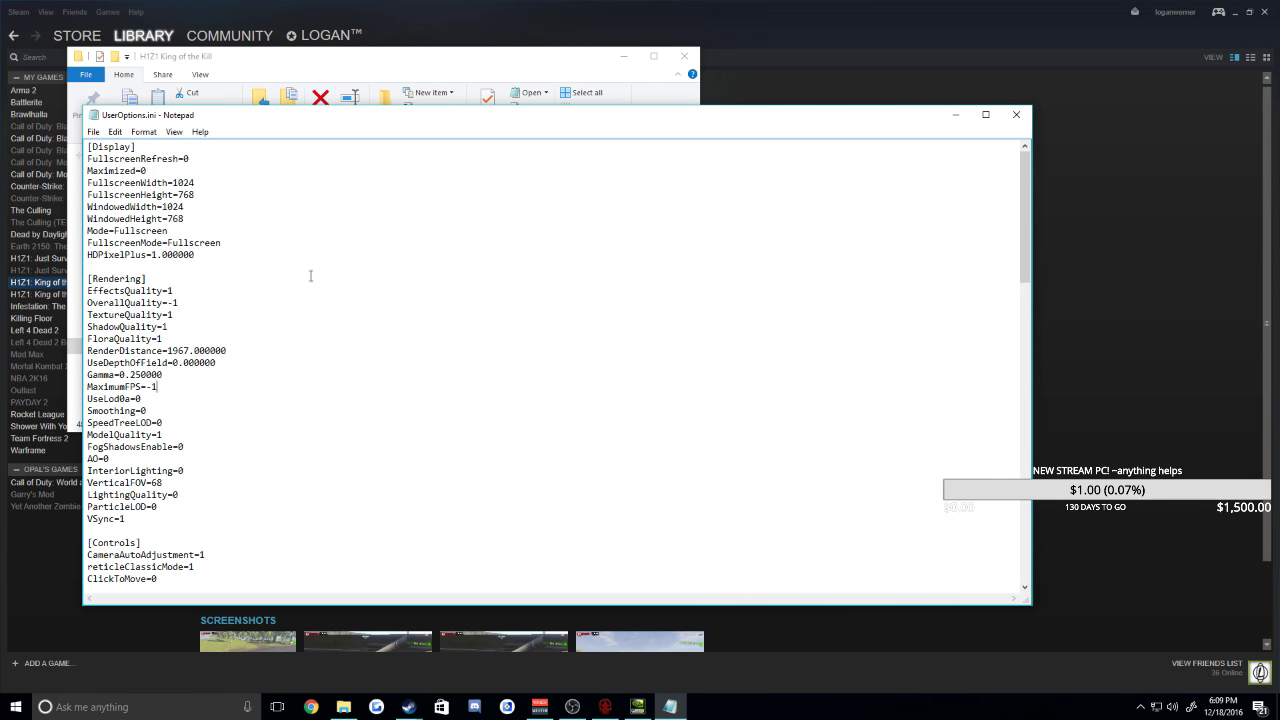
Close Notepad, the H1Z1 install folder window and the H1Z1 Properties dialog
{"action": "left_click", "coordinate": [1016, 115]}
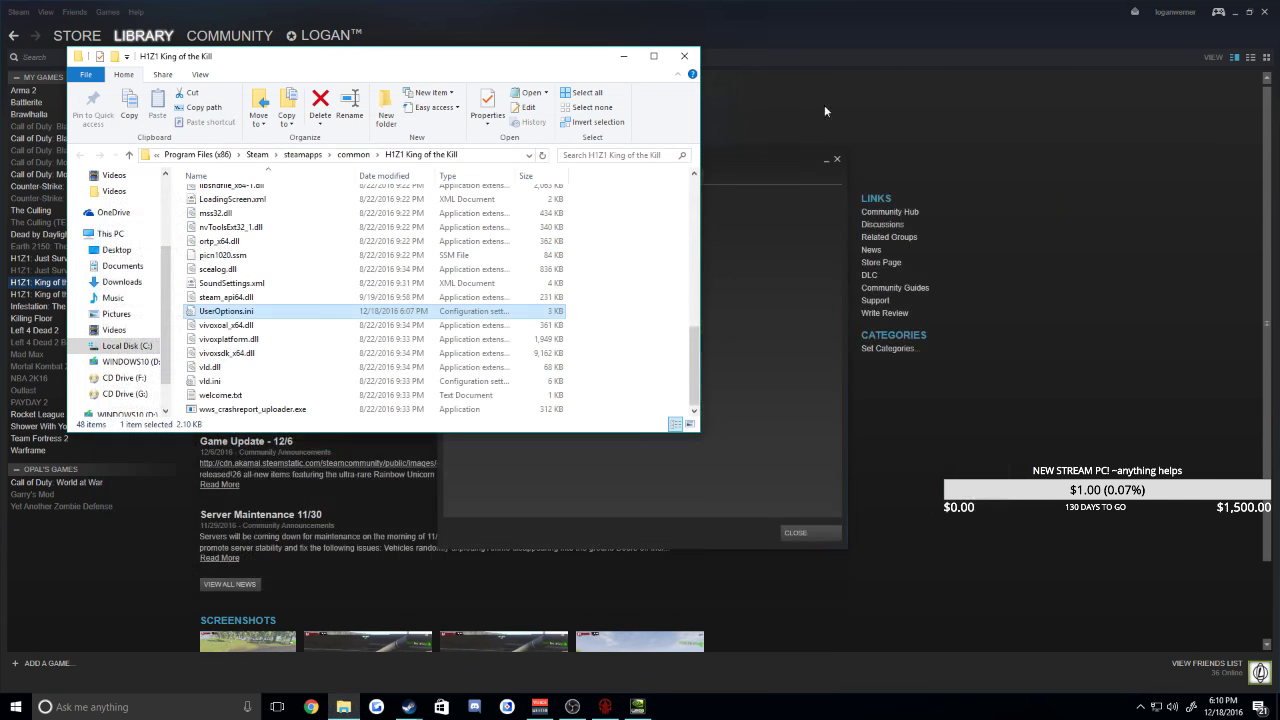
{"action": "left_click", "coordinate": [686, 56]}
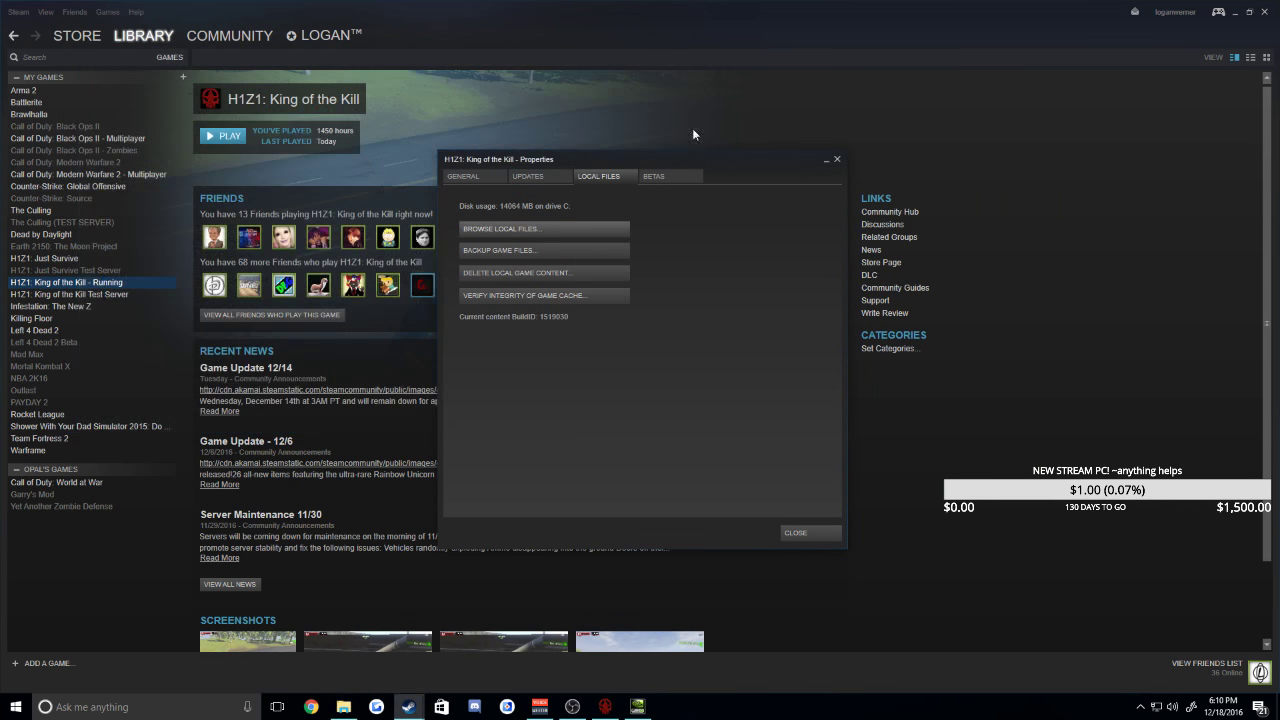
{"action": "left_click", "coordinate": [814, 535]}
{"action": "mouse_move", "coordinate": [637, 706]}
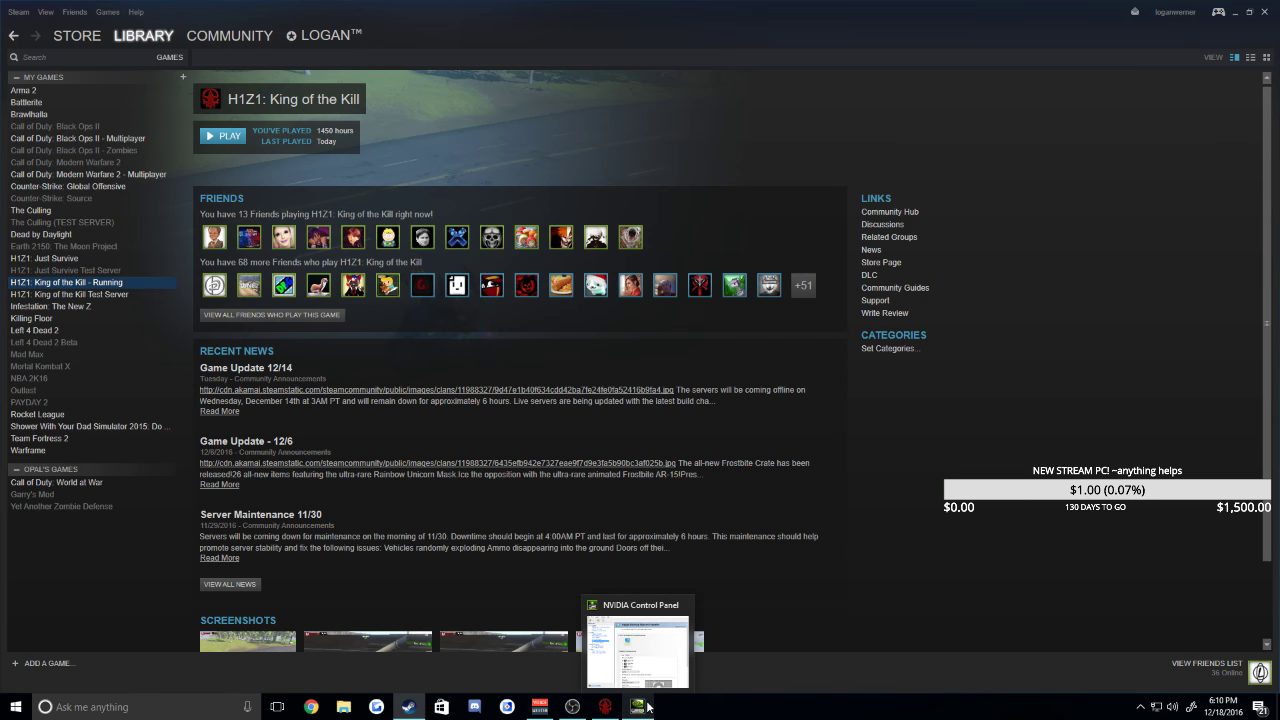
Bring up NVIDIA Control Panel on the Adjust desktop size and position page
{"action": "left_click", "coordinate": [627, 648]}
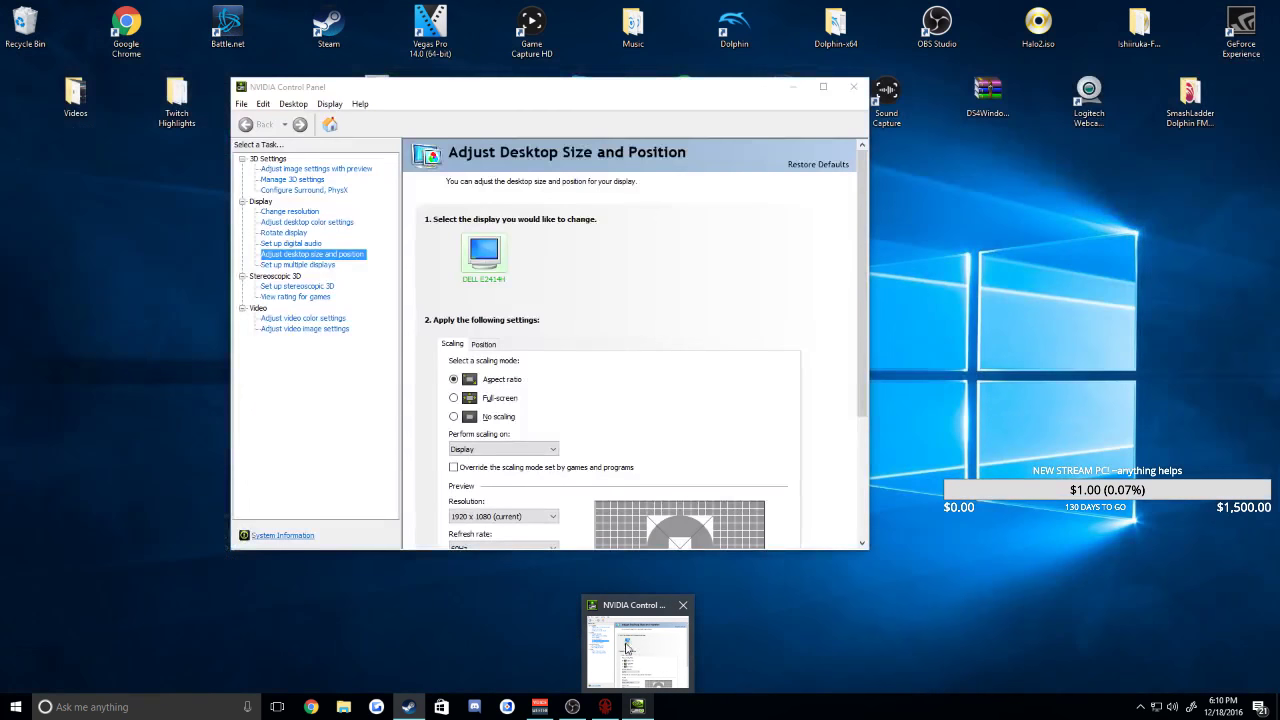
{"action": "left_click", "coordinate": [630, 631]}
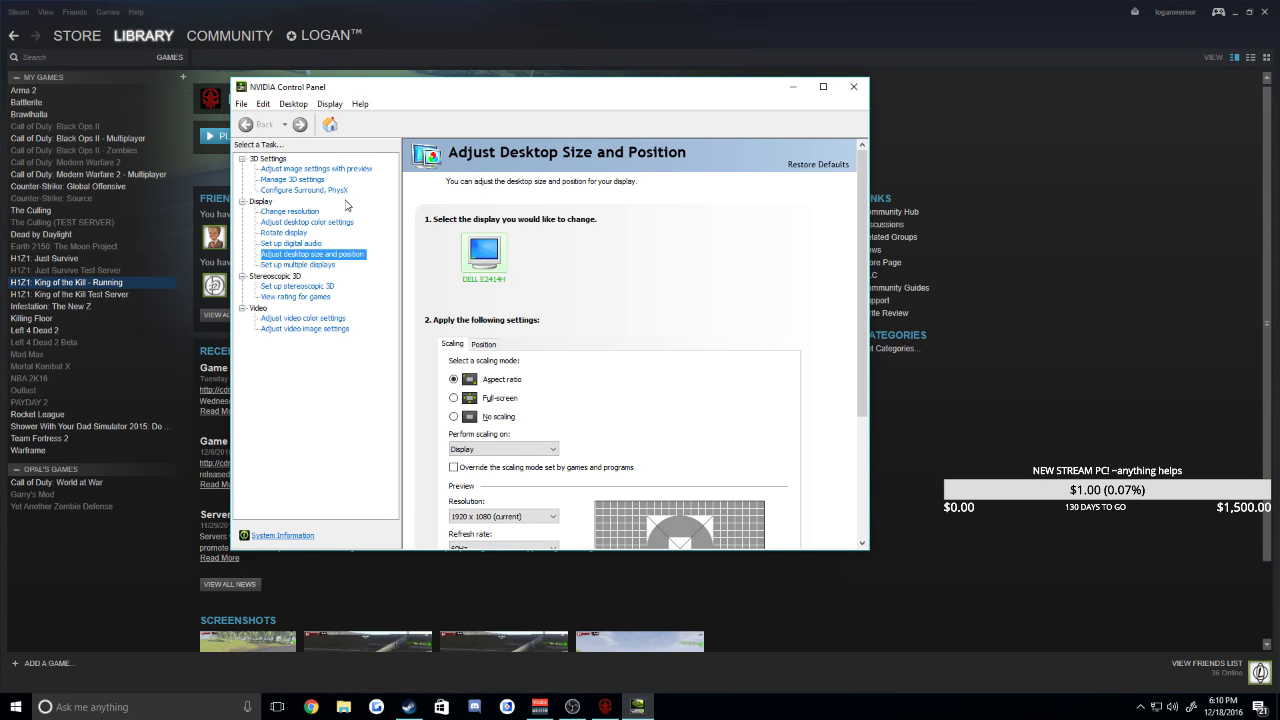
{"action": "left_click", "coordinate": [290, 211]}
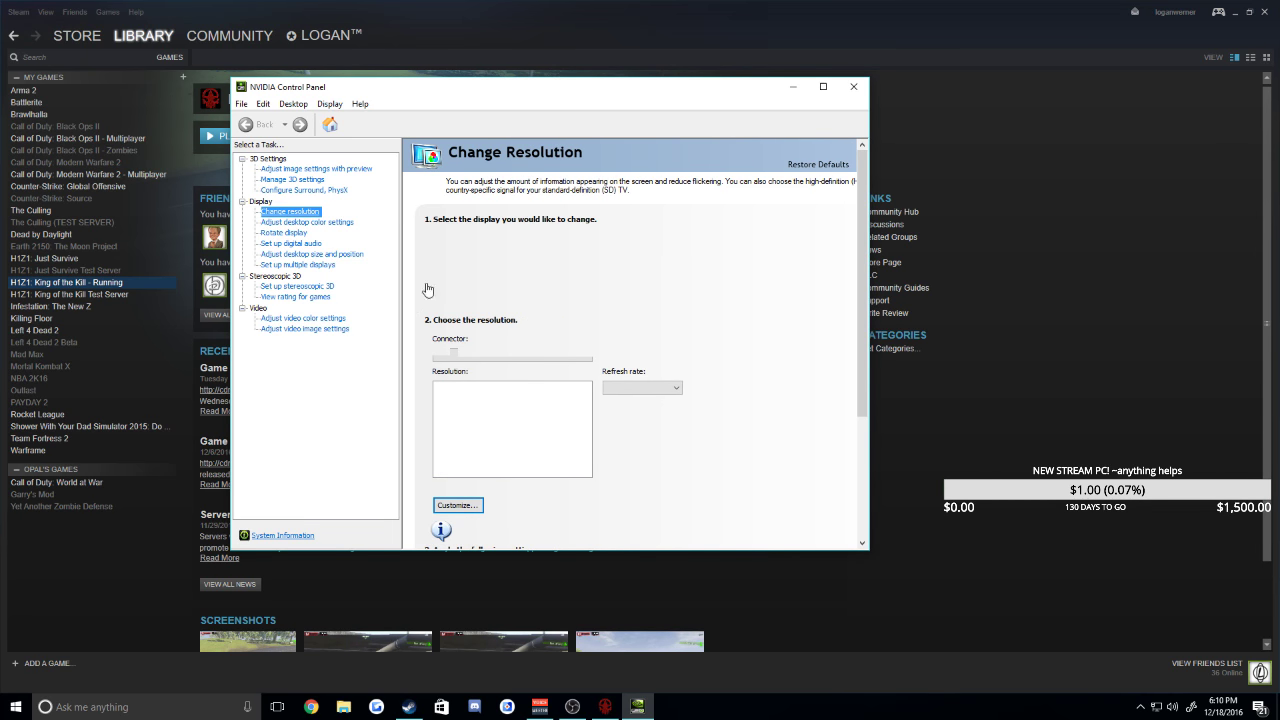
{"action": "left_click", "coordinate": [349, 255]}
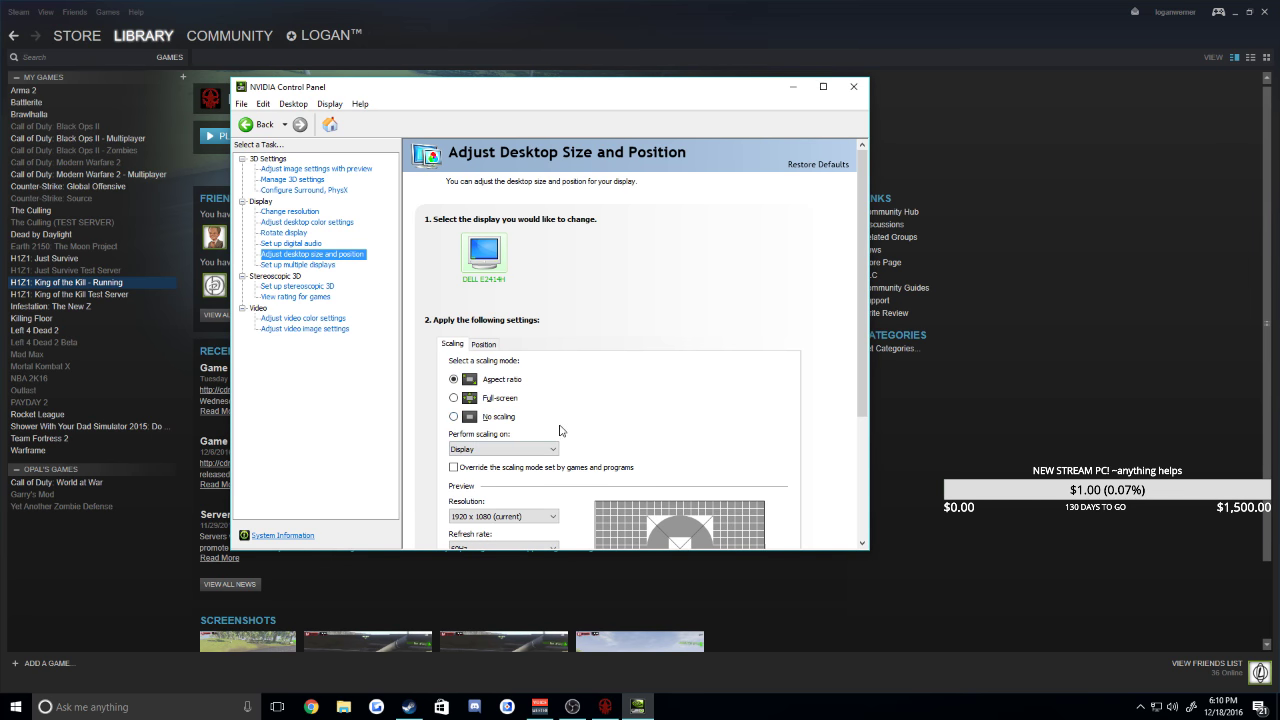
{"action": "scroll", "coordinate": [560, 430], "scroll_direction": "down", "scroll_amount": 1}
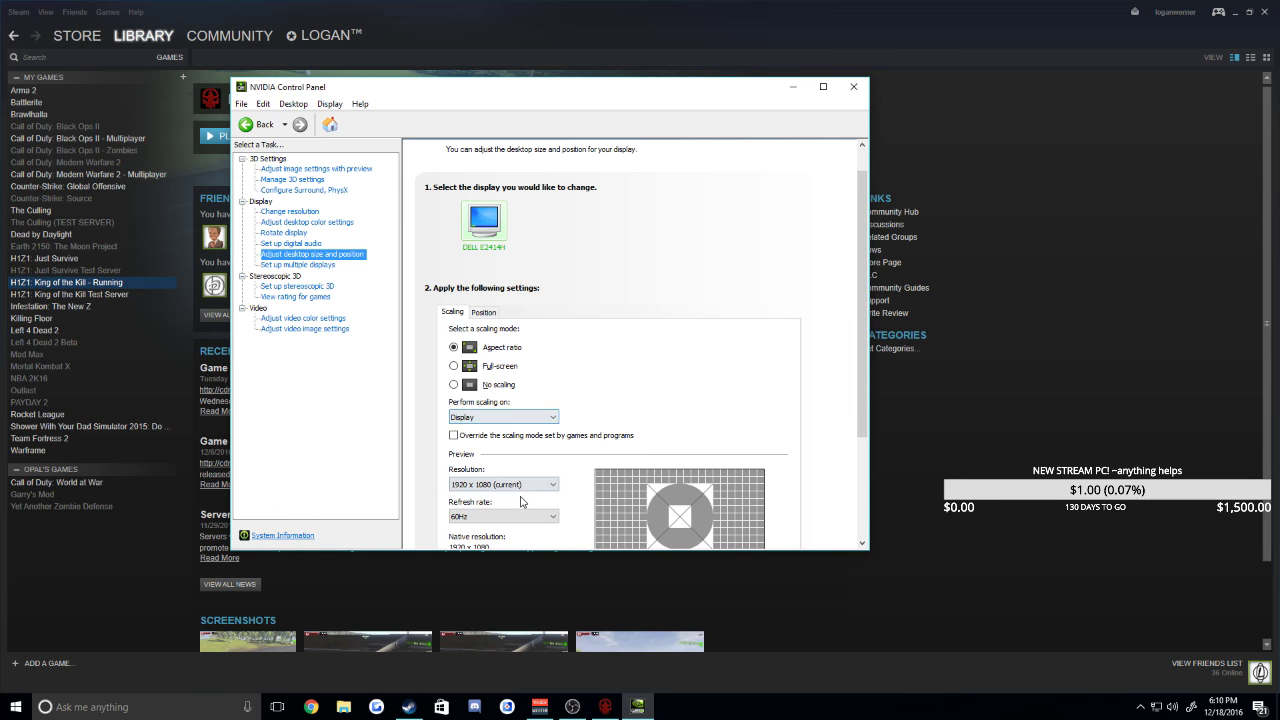
{"action": "scroll", "coordinate": [680, 430], "scroll_direction": "down", "scroll_amount": 2}
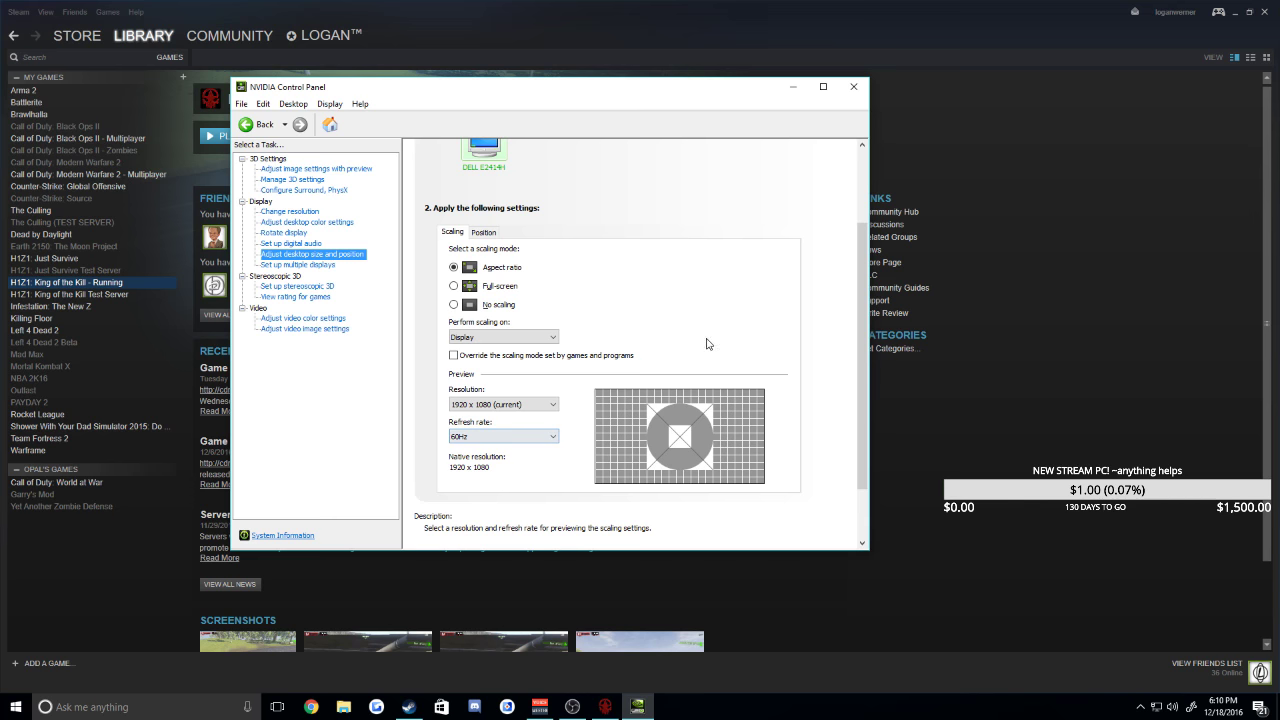
{"action": "scroll", "coordinate": [705, 340], "scroll_direction": "up", "scroll_amount": 3}
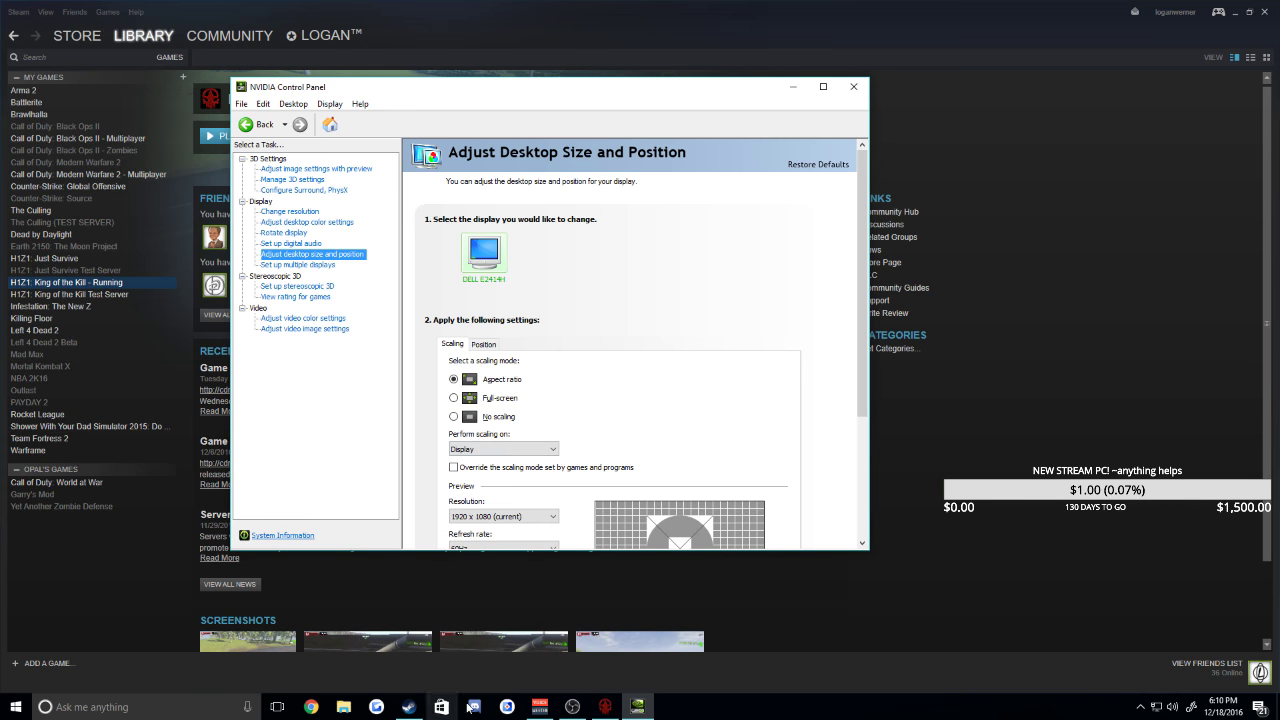
Apply the aspect ratio scaling mode and close NVIDIA Control Panel
{"action": "key", "text": "Down"}
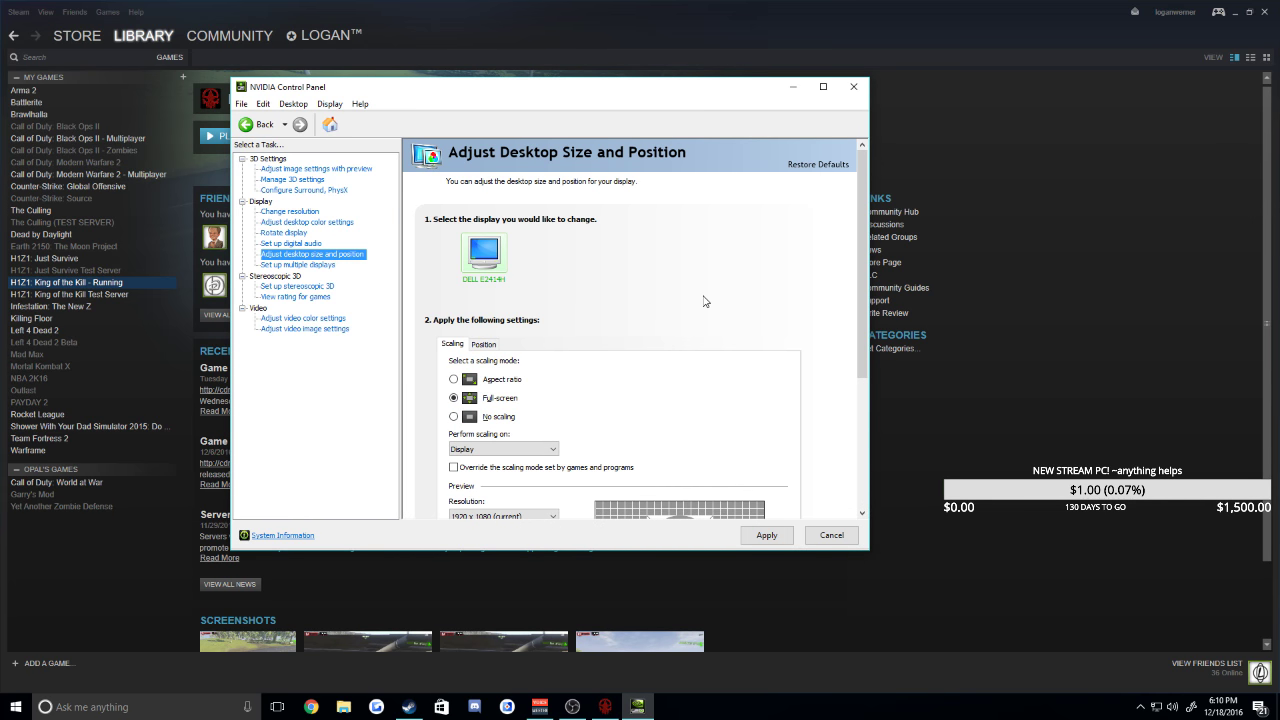
{"action": "left_click", "coordinate": [507, 385]}
{"action": "left_click", "coordinate": [763, 535]}
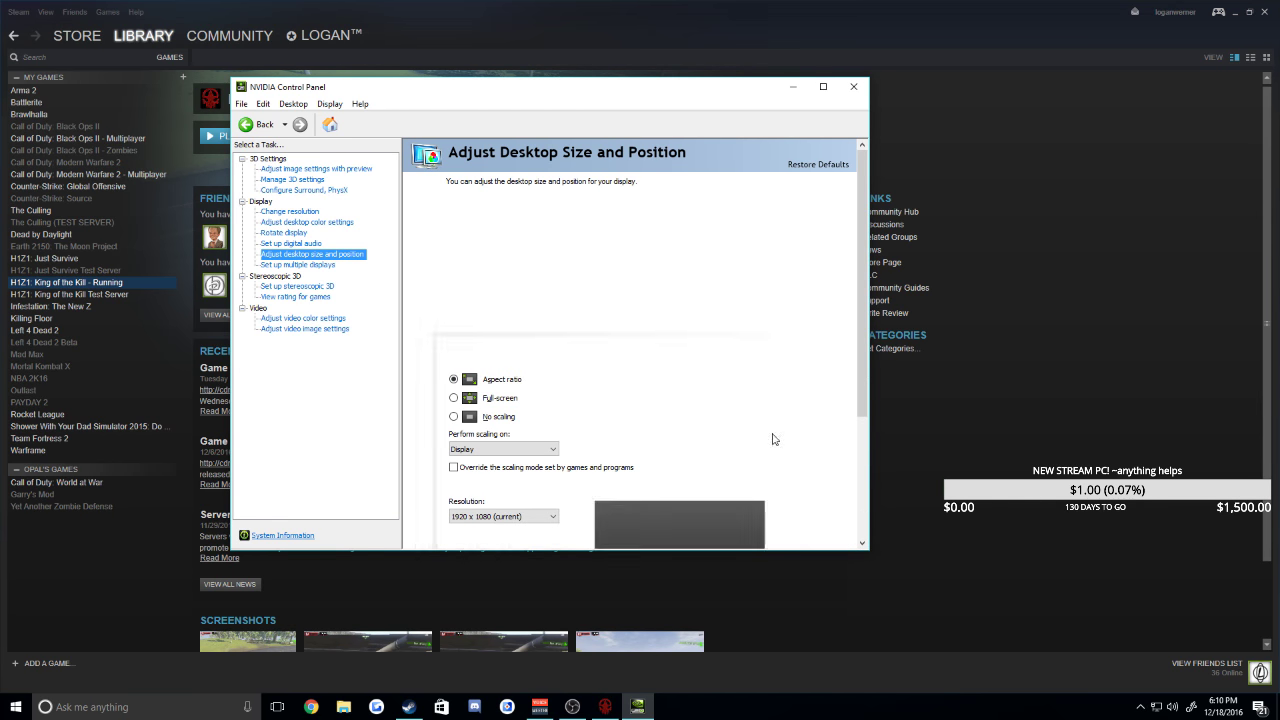
{"action": "left_click", "coordinate": [852, 87]}
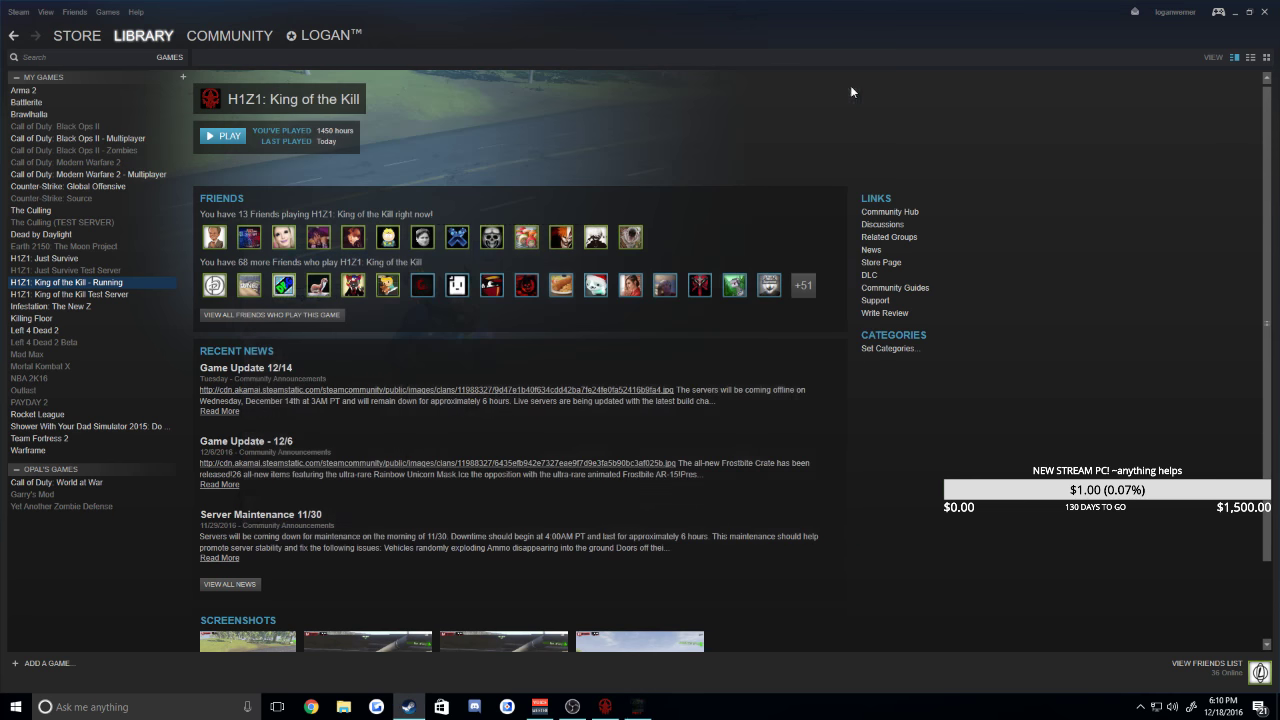
Close the Steam library window to bring the running H1Z1 game forward
{"action": "left_click", "coordinate": [1262, 12]}
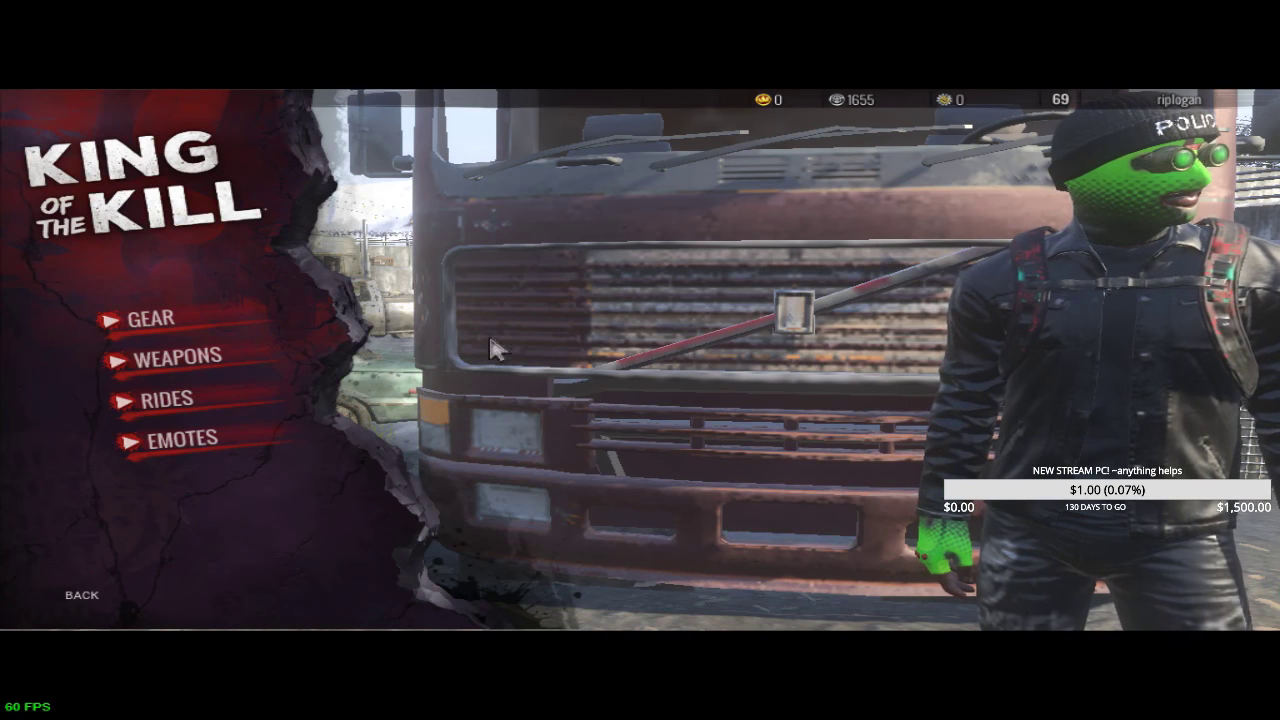
Leave the Gear menu, browse Character, then open H1Z1's Settings menu
{"action": "key", "text": "Escape"}
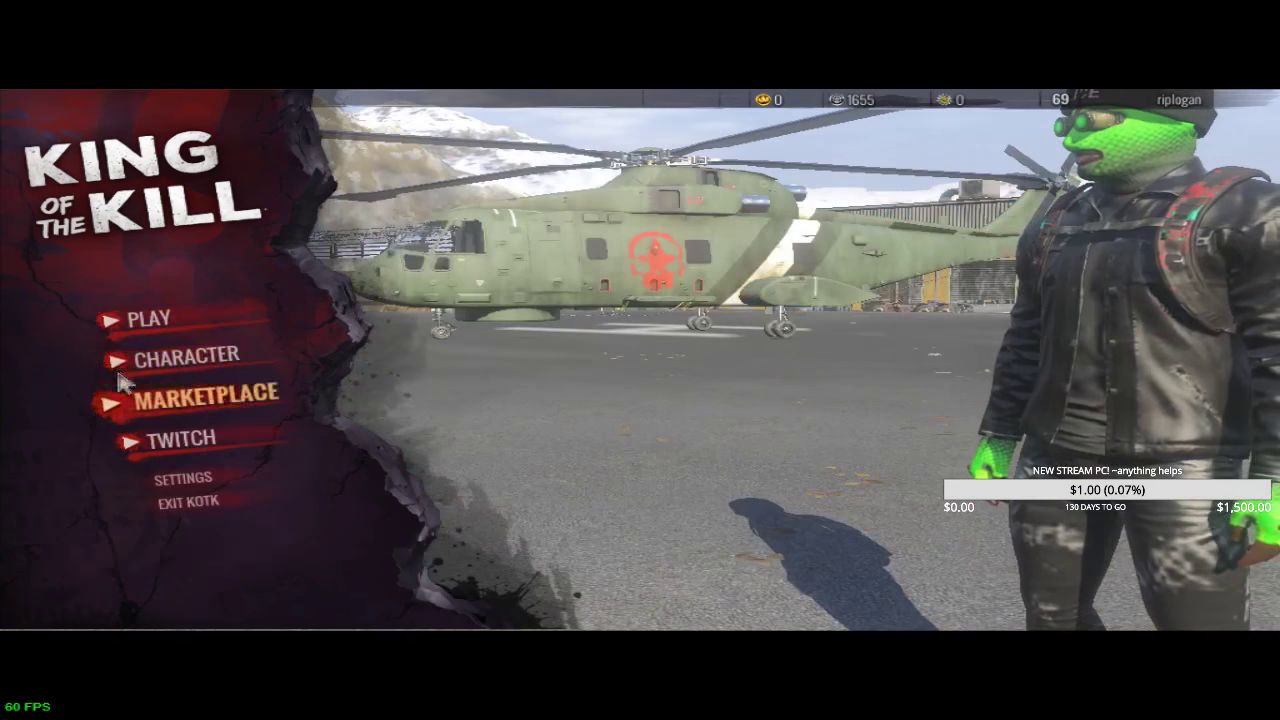
{"action": "left_click", "coordinate": [185, 358]}
{"action": "key", "text": "Escape"}
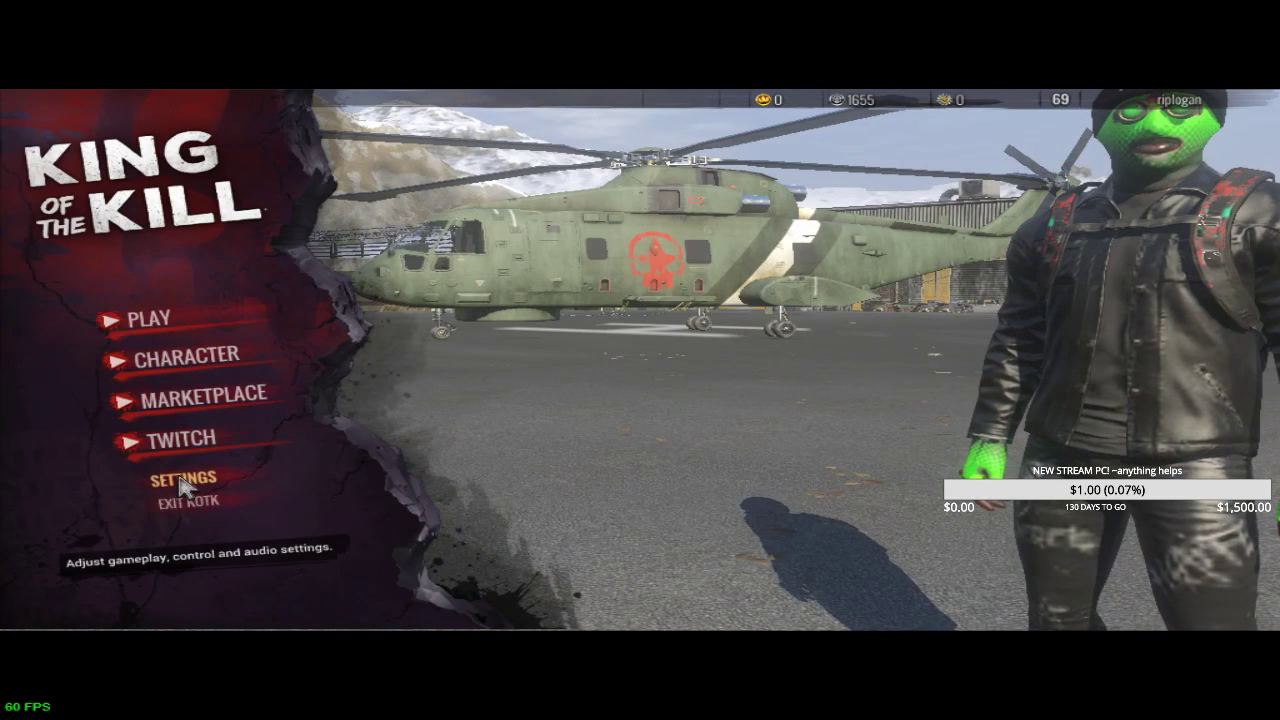
{"action": "left_click", "coordinate": [177, 477]}
{"action": "key", "text": "Escape"}
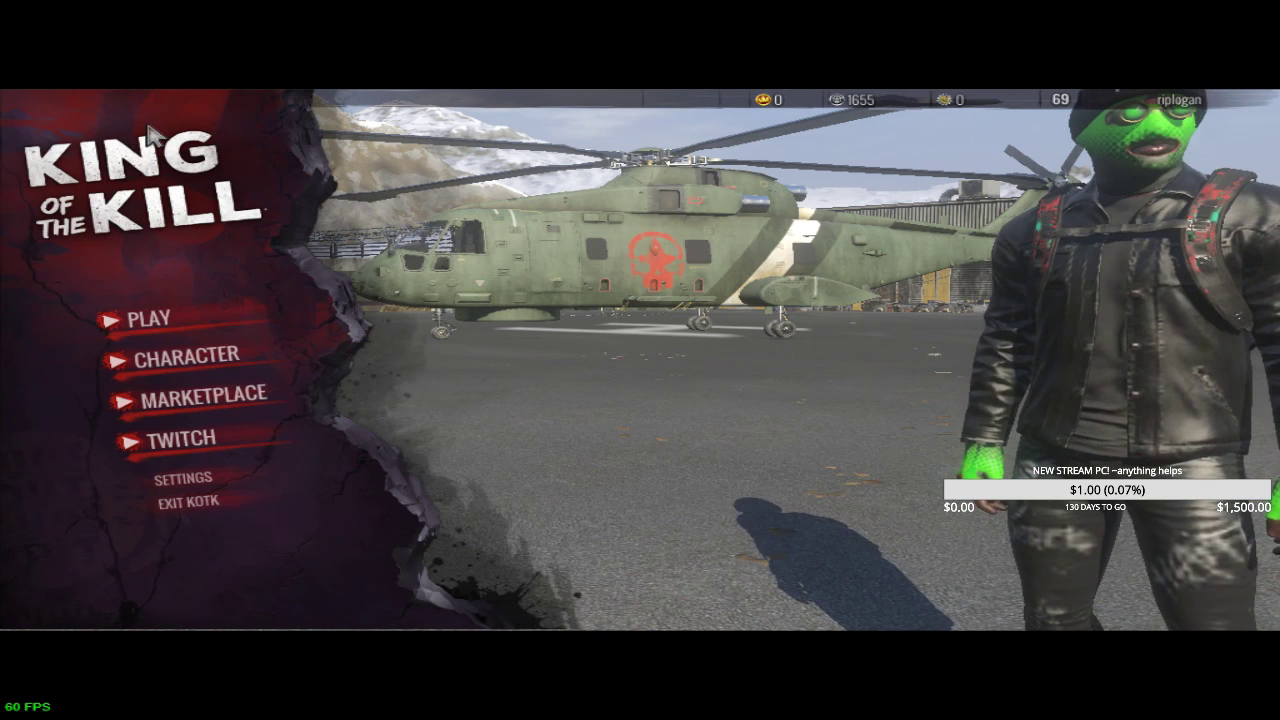
{"action": "left_click", "coordinate": [185, 479]}
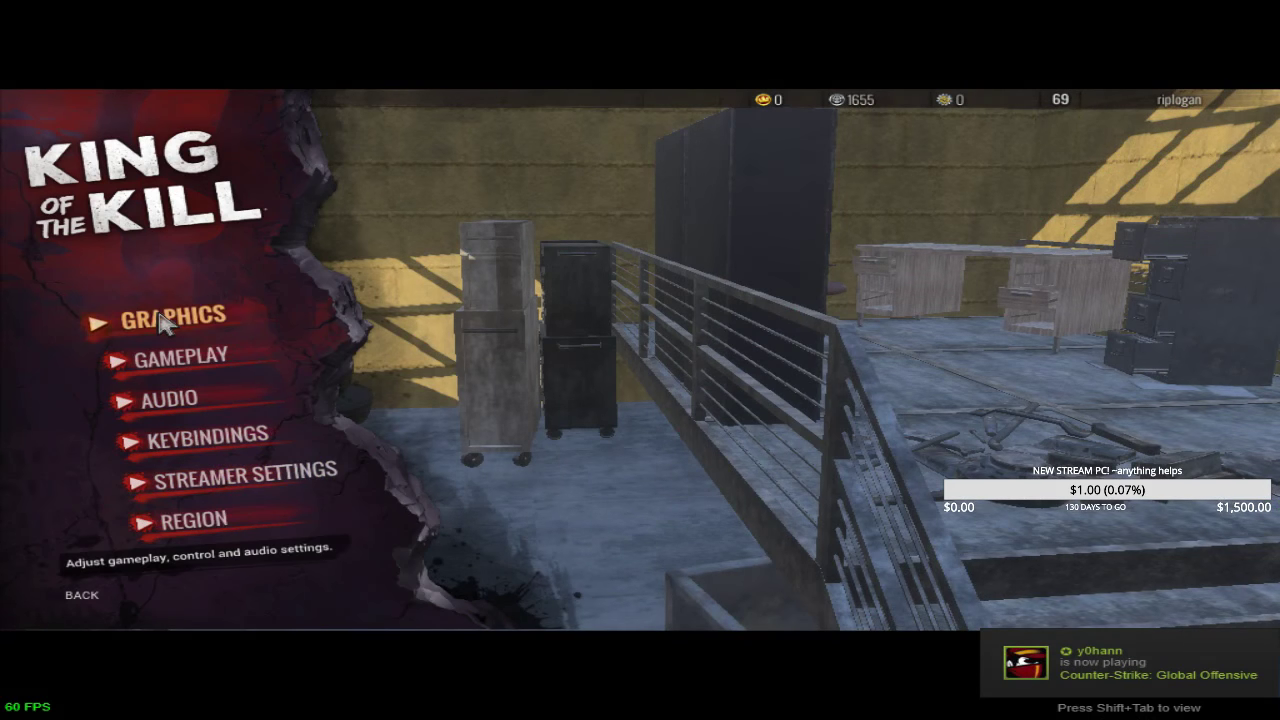
Lower the Graphics Render Distance slider to 885, then return to the main menu
{"action": "left_click", "coordinate": [160, 316]}
{"action": "scroll", "coordinate": [268, 338], "scroll_direction": "down", "scroll_amount": 2}
{"action": "scroll", "coordinate": [590, 417], "scroll_direction": "up", "scroll_amount": 2}
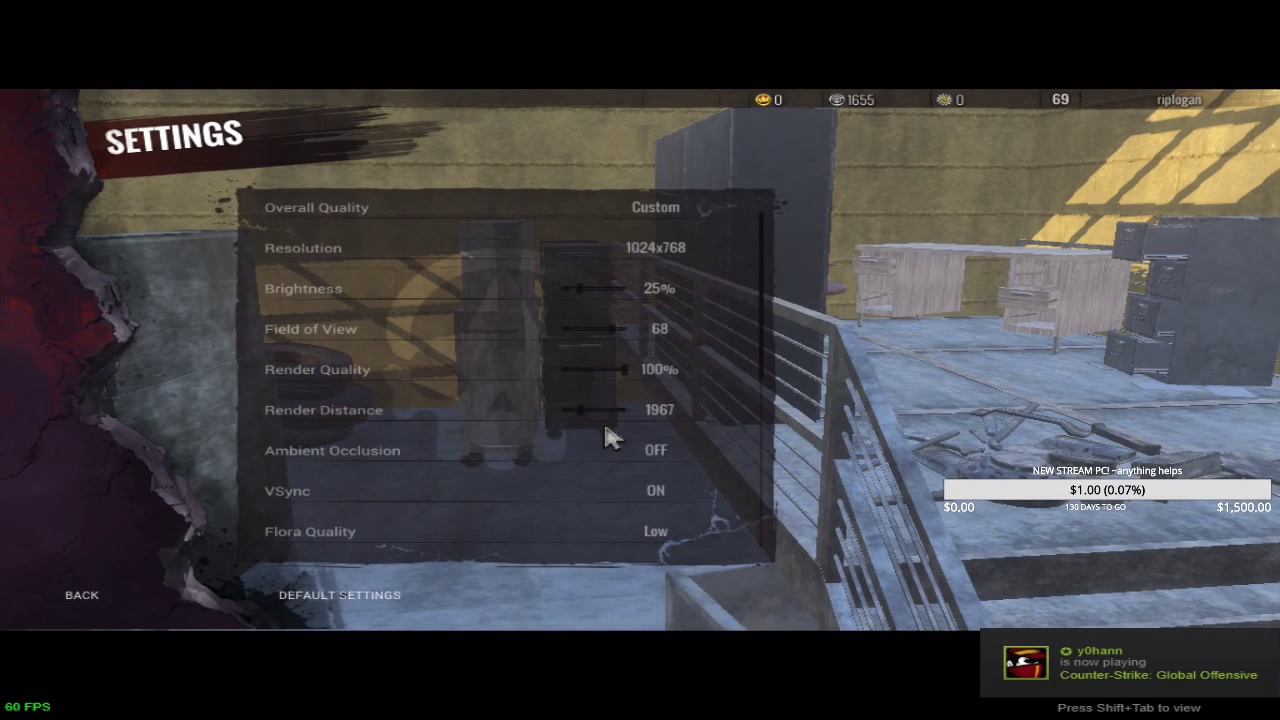
{"action": "scroll", "coordinate": [604, 419], "scroll_direction": "down", "scroll_amount": 2}
{"action": "scroll", "coordinate": [606, 410], "scroll_direction": "up", "scroll_amount": 2}
{"action": "left_click_drag", "start_coordinate": [580, 408], "coordinate": [574, 417]}
{"action": "key", "text": "Escape"}
{"action": "key", "text": "Escape"}
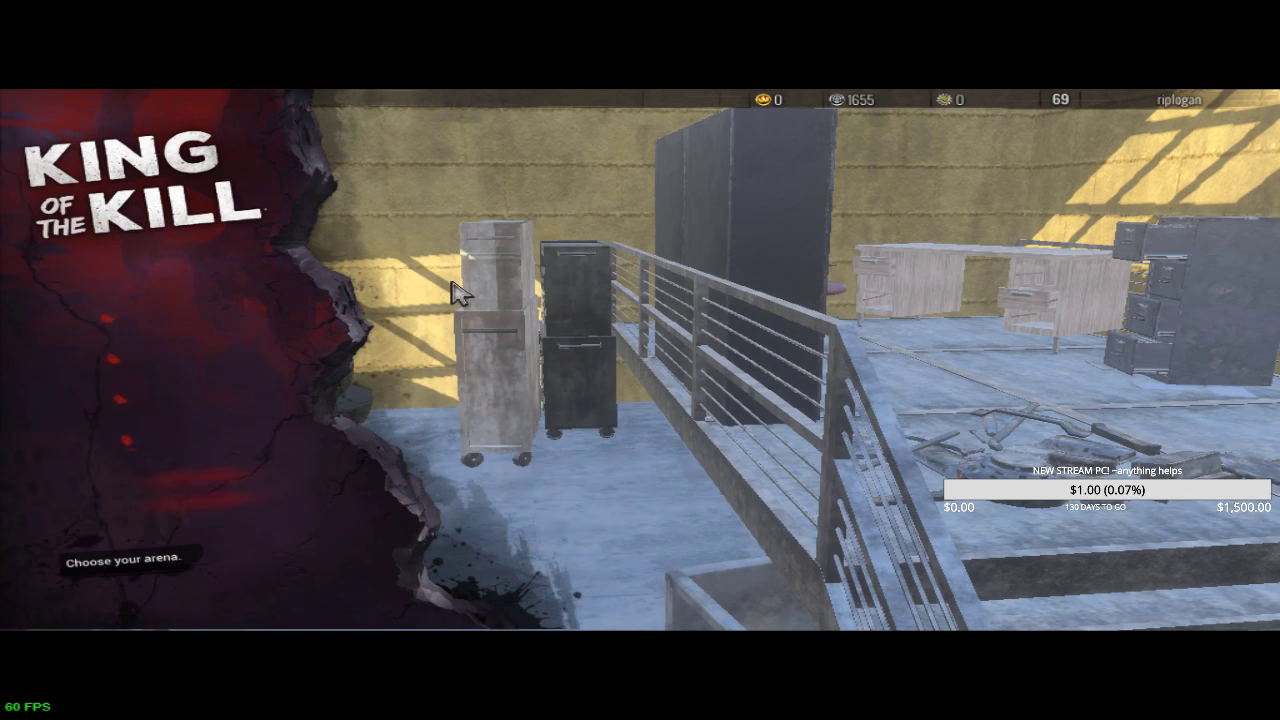